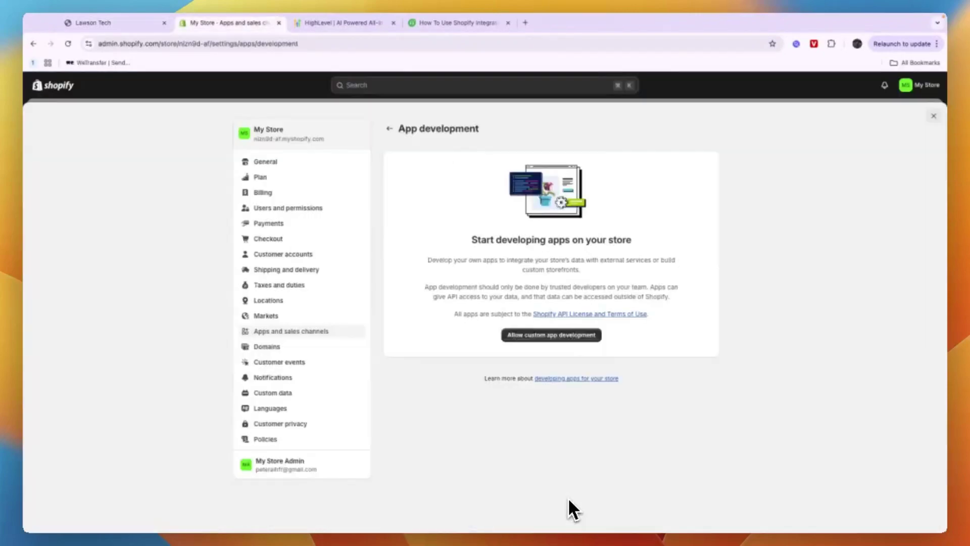
- Allow custom app development from Apps > App and sales channel settings > Develop apps
{"action": "left_click", "coordinate": [938, 118]}
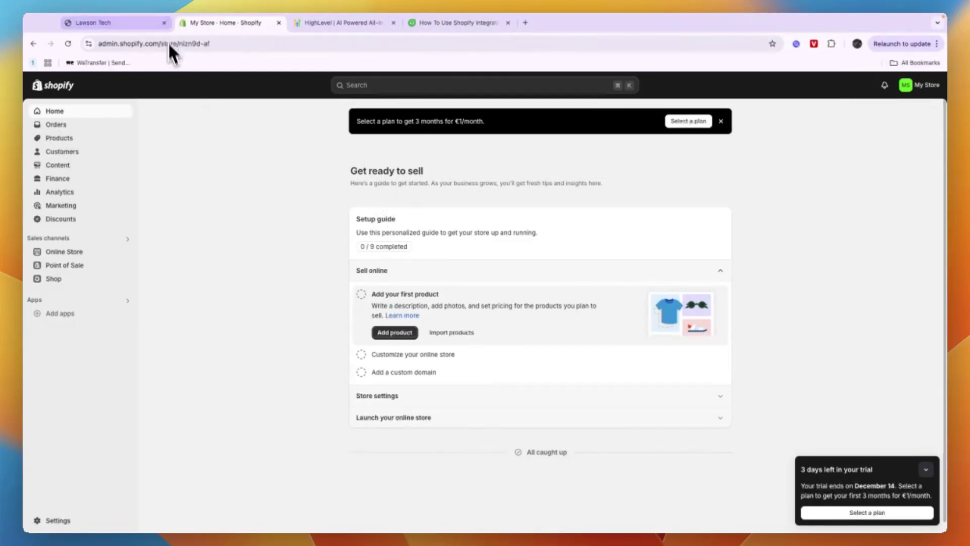
{"action": "left_click", "coordinate": [47, 301]}
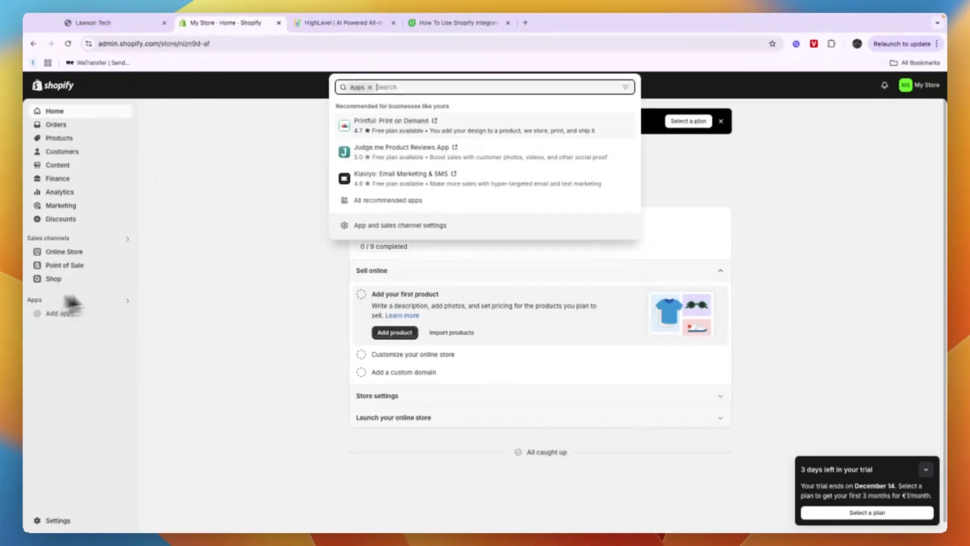
{"action": "left_click", "coordinate": [390, 225]}
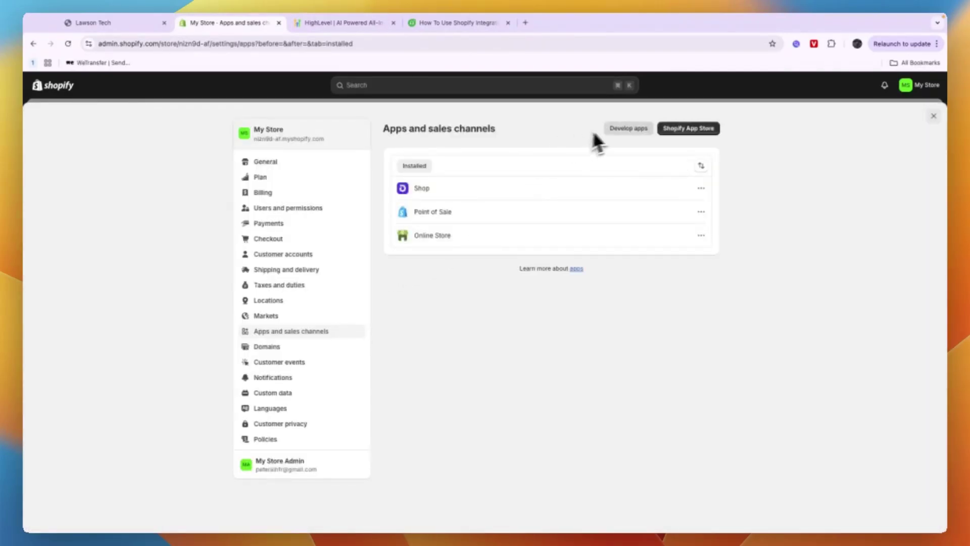
{"action": "left_click", "coordinate": [622, 130]}
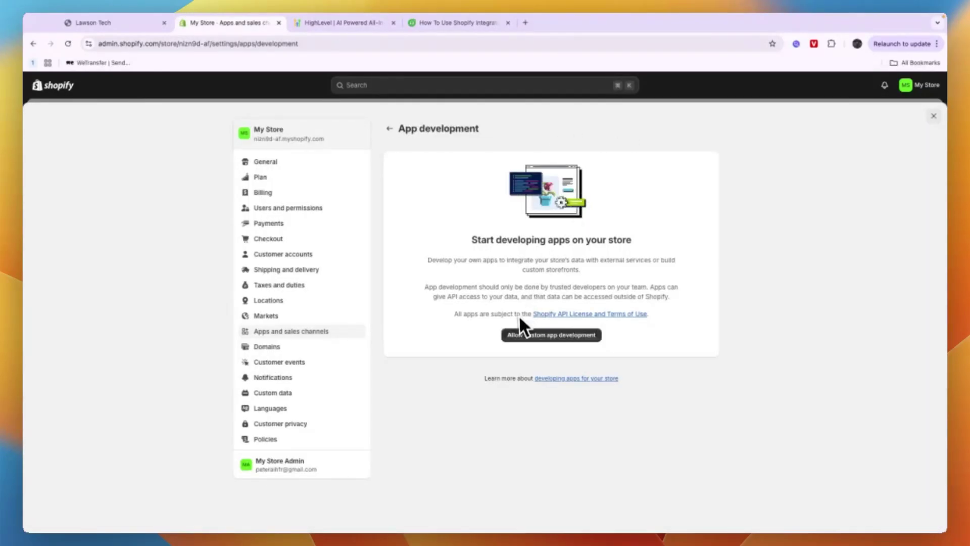
{"action": "left_click", "coordinate": [564, 336]}
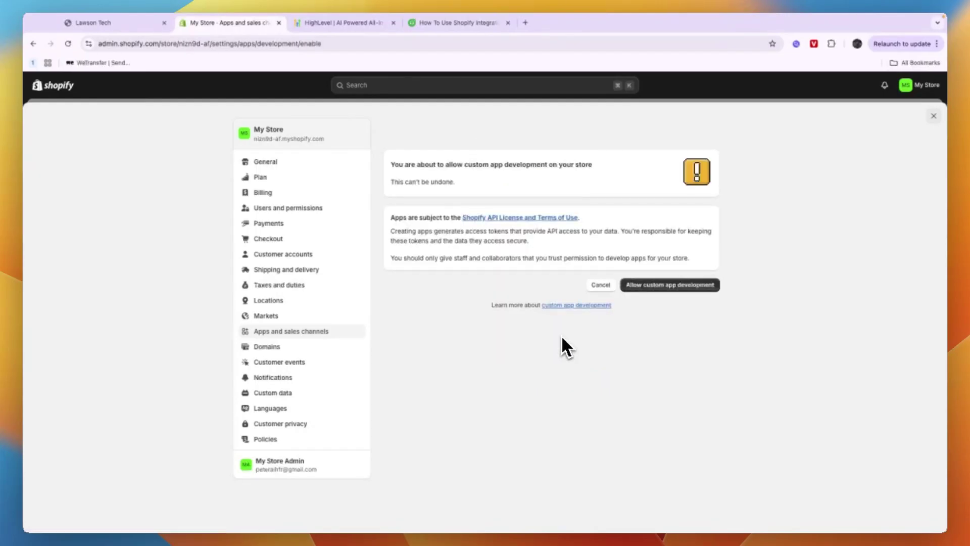
{"action": "left_click", "coordinate": [668, 287]}
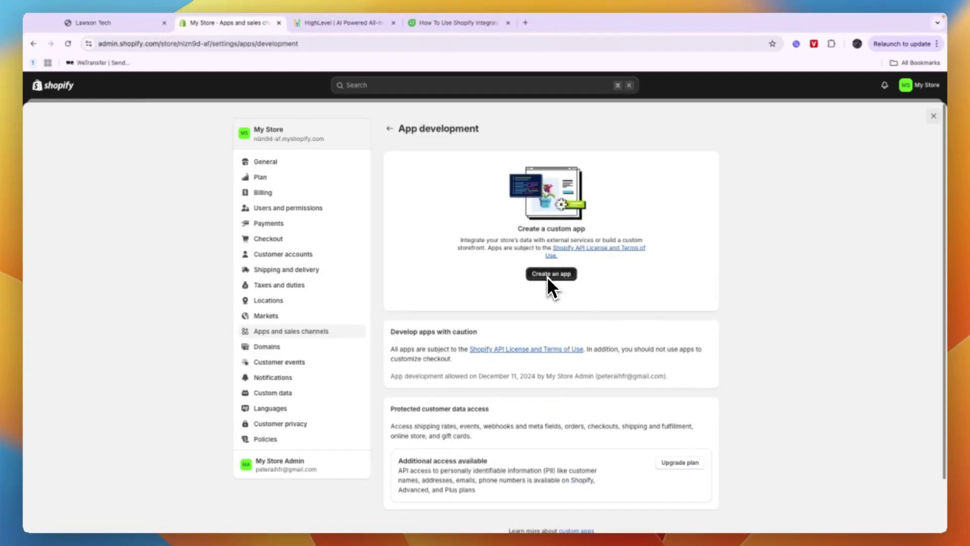
- Create a custom app named 'gohighlevel' with the store admin as app developer
{"action": "left_click", "coordinate": [549, 277]}
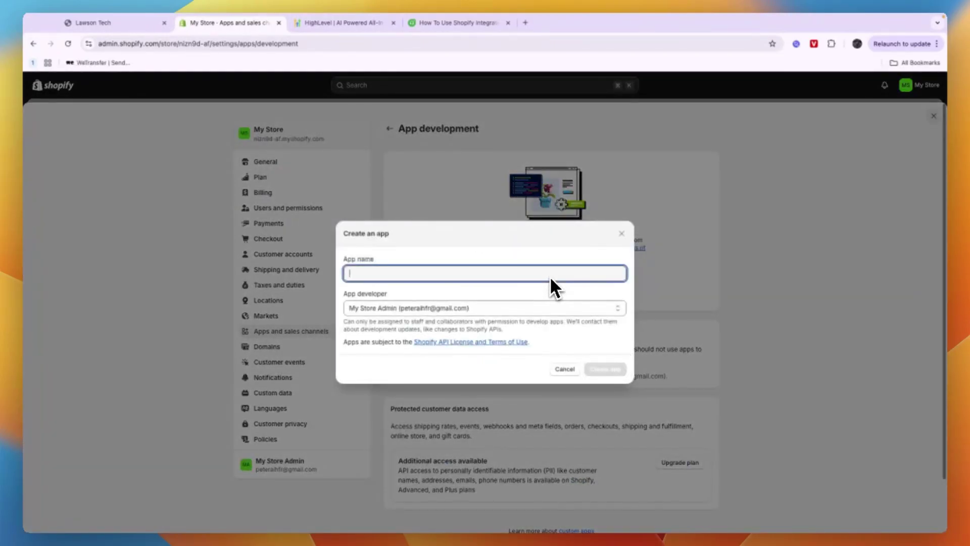
{"action": "type", "text": "gohighlevel"}
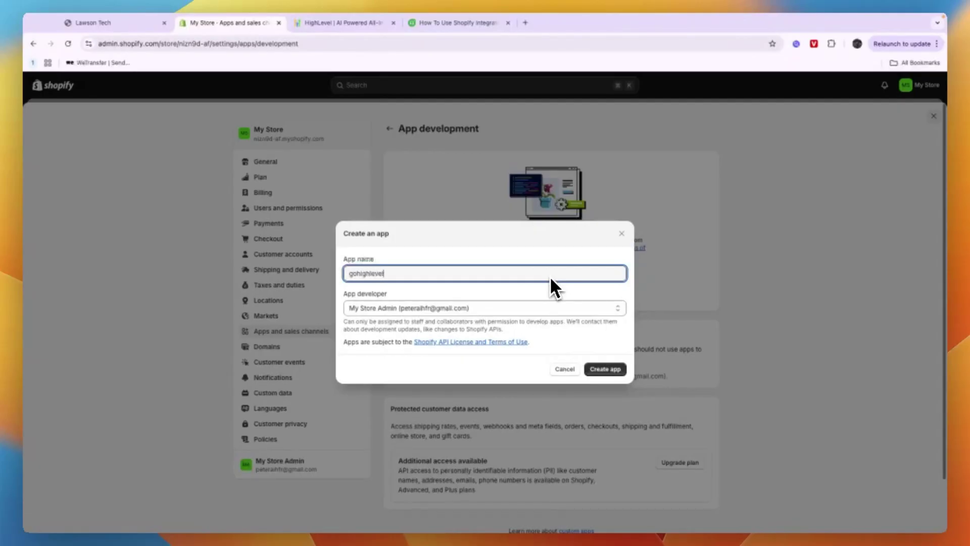
{"action": "left_click", "coordinate": [408, 307]}
{"action": "left_click", "coordinate": [452, 308]}
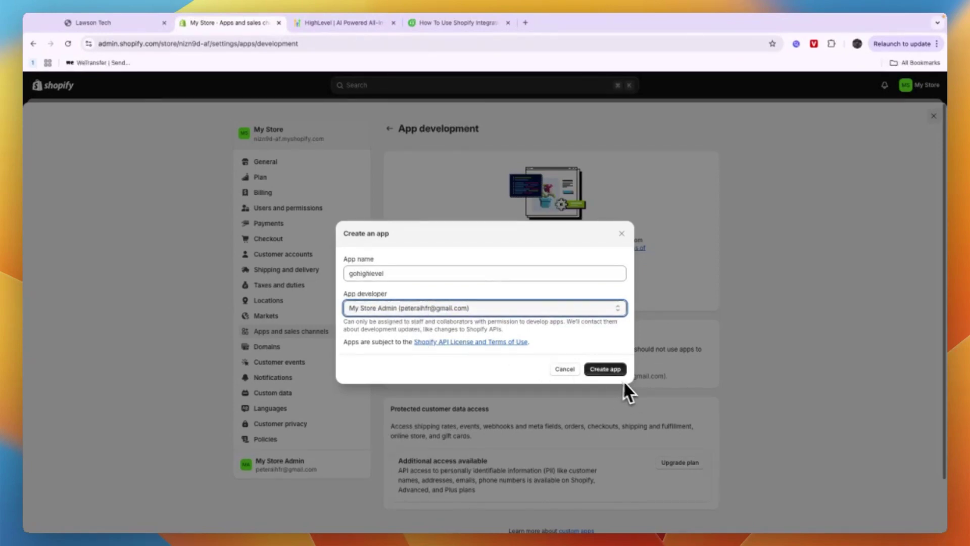
{"action": "left_click", "coordinate": [608, 365]}
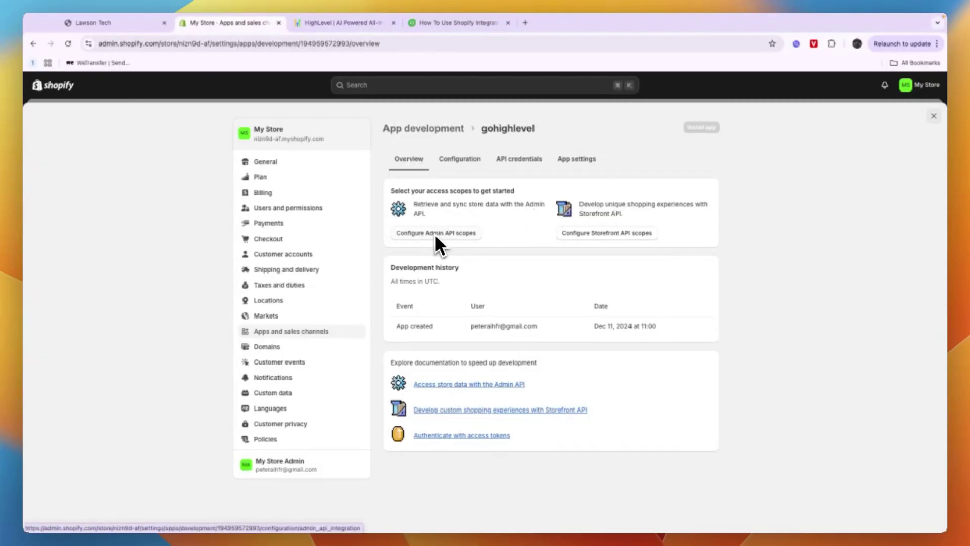
- Grant the app the read_orders and read_customers Admin API scopes and save
{"action": "left_click", "coordinate": [421, 231]}
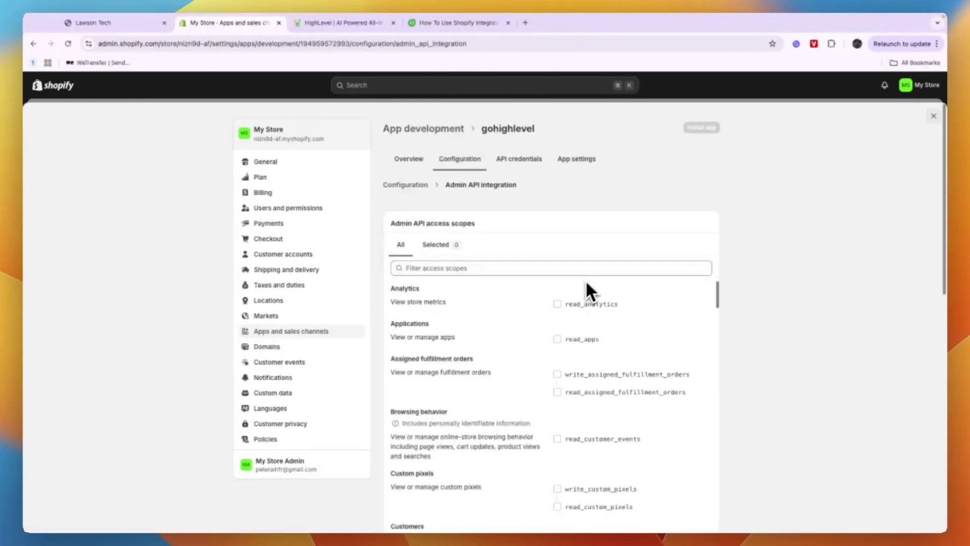
{"action": "left_click", "coordinate": [472, 270]}
{"action": "type", "text": "rea"}
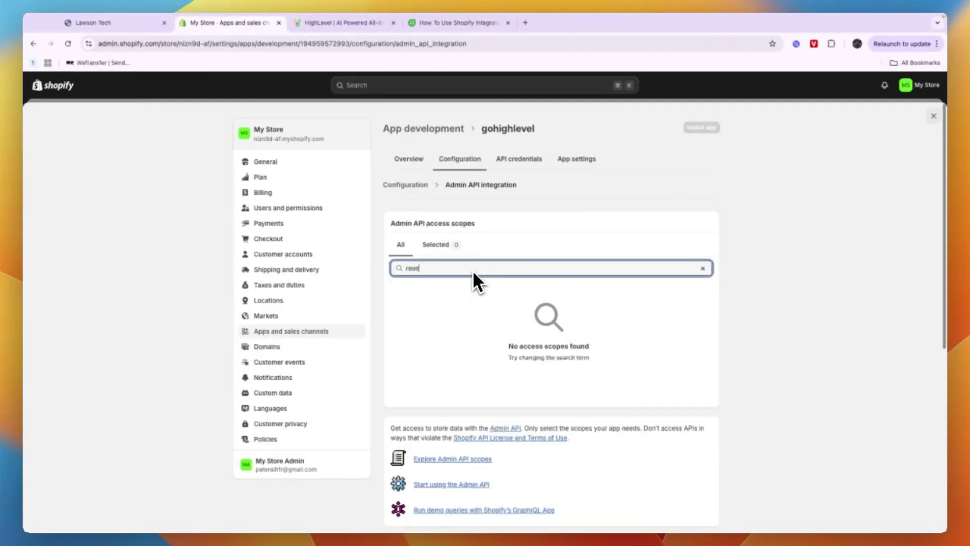
{"action": "type", "text": "d"}
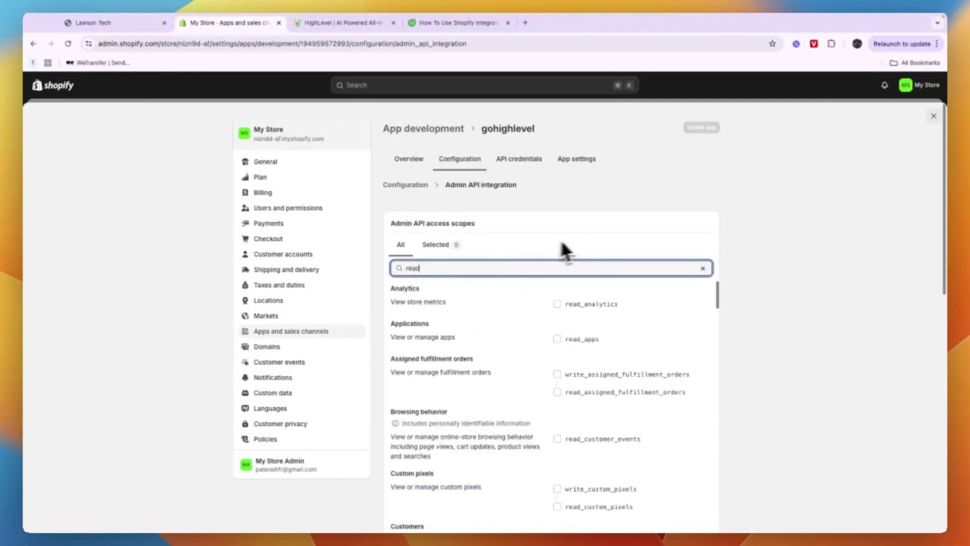
{"action": "type", "text": "_o"}
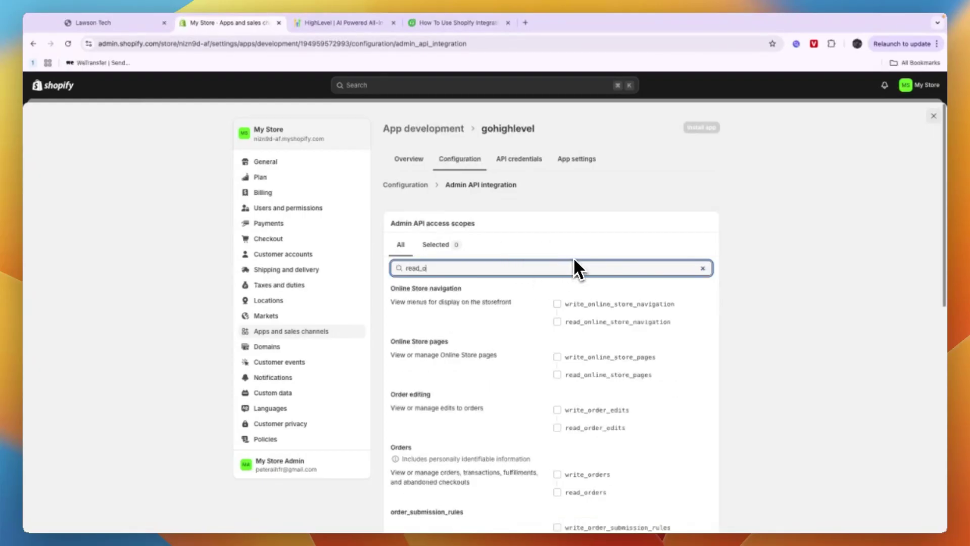
{"action": "type", "text": "rder"}
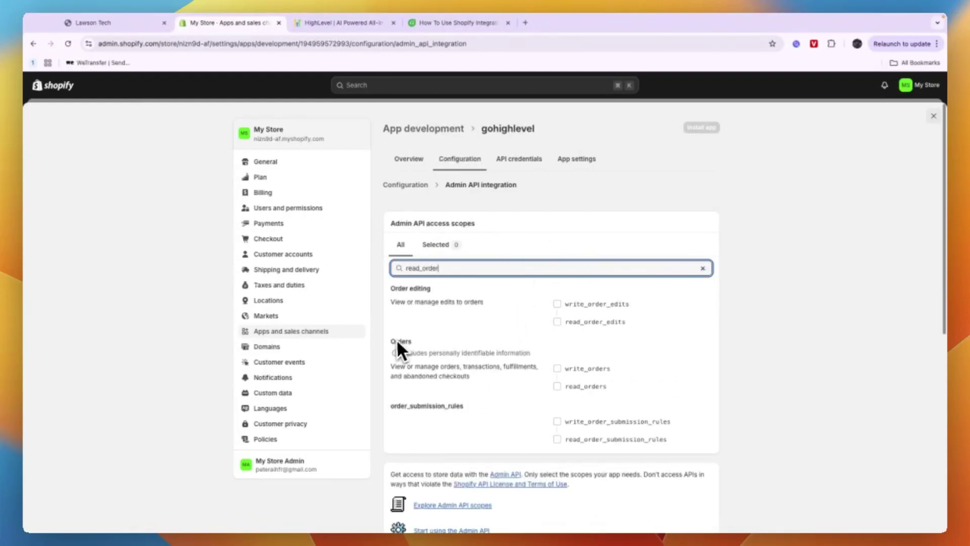
{"action": "left_click", "coordinate": [557, 386]}
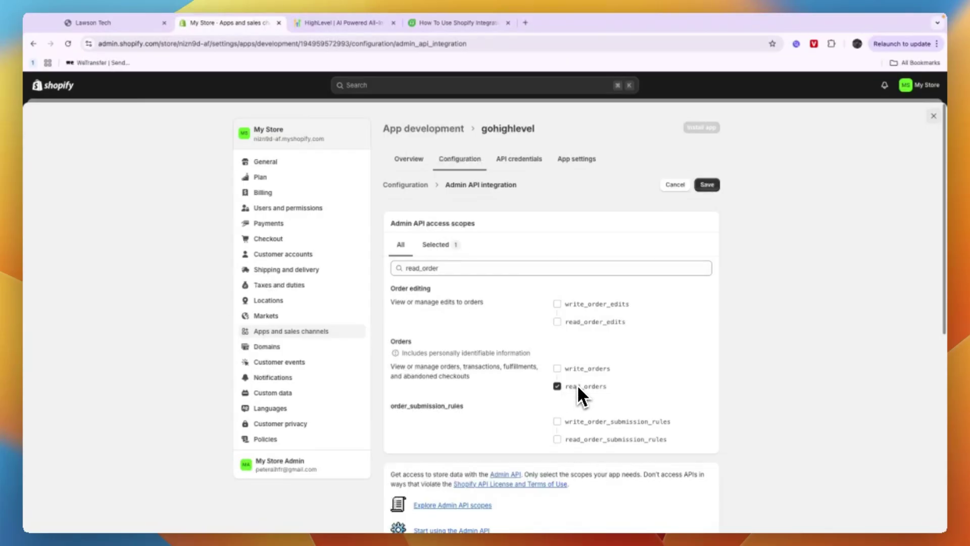
{"action": "left_click", "coordinate": [442, 268]}
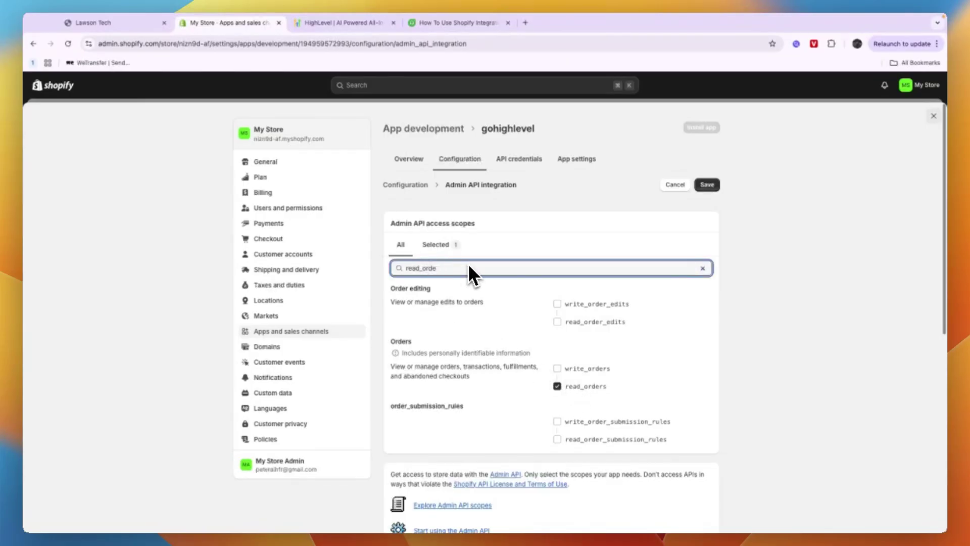
{"action": "key", "text": "BackSpace"}
{"action": "key", "text": "BackSpace"}
{"action": "key", "text": "BackSpace"}
{"action": "key", "text": "BackSpace"}
{"action": "key", "text": "BackSpace"}
{"action": "type", "text": "cus"}
{"action": "key", "text": "super+a"}
{"action": "scroll", "coordinate": [399, 328], "scroll_direction": "down", "scroll_amount": 1}
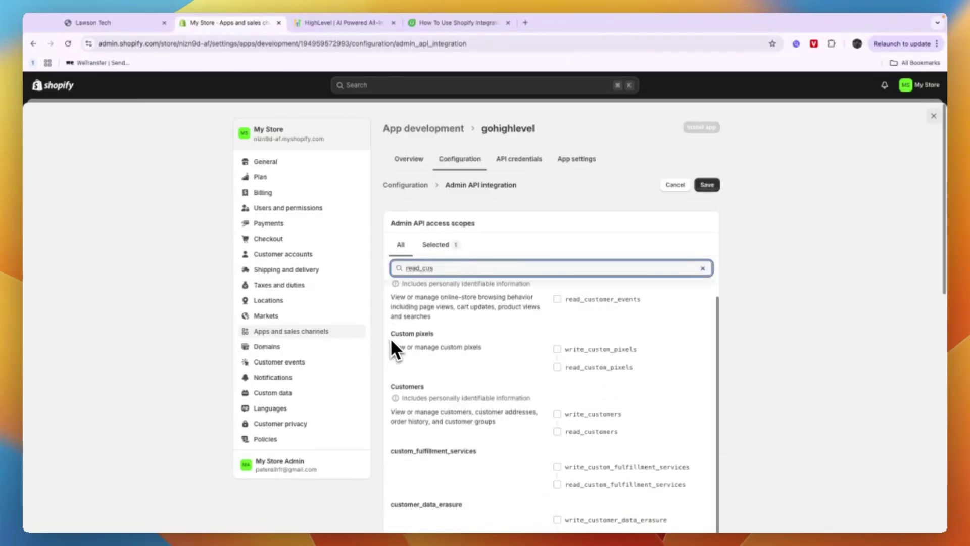
{"action": "left_click", "coordinate": [558, 429]}
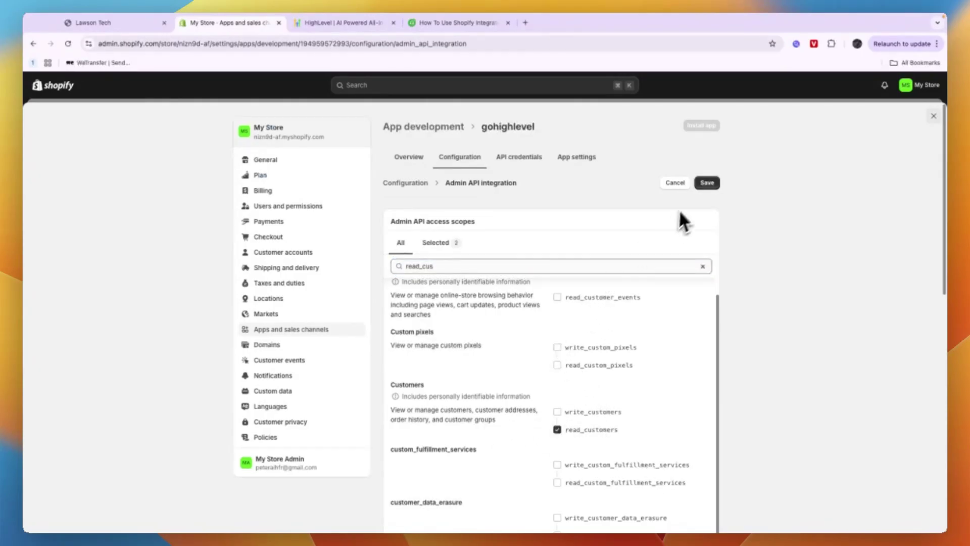
{"action": "left_click", "coordinate": [705, 183]}
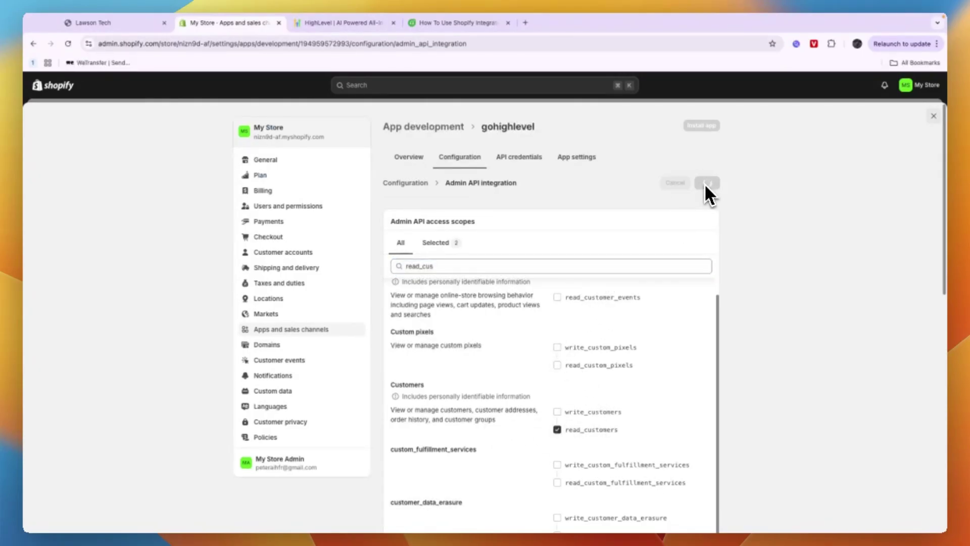
- Add the read_products scope and save the configuration
{"action": "scroll", "coordinate": [442, 245], "scroll_direction": "down", "scroll_amount": 1}
{"action": "left_click", "coordinate": [444, 251]}
{"action": "key", "text": "BackSpace"}
{"action": "key", "text": "BackSpace"}
{"action": "type", "text": "prod"}
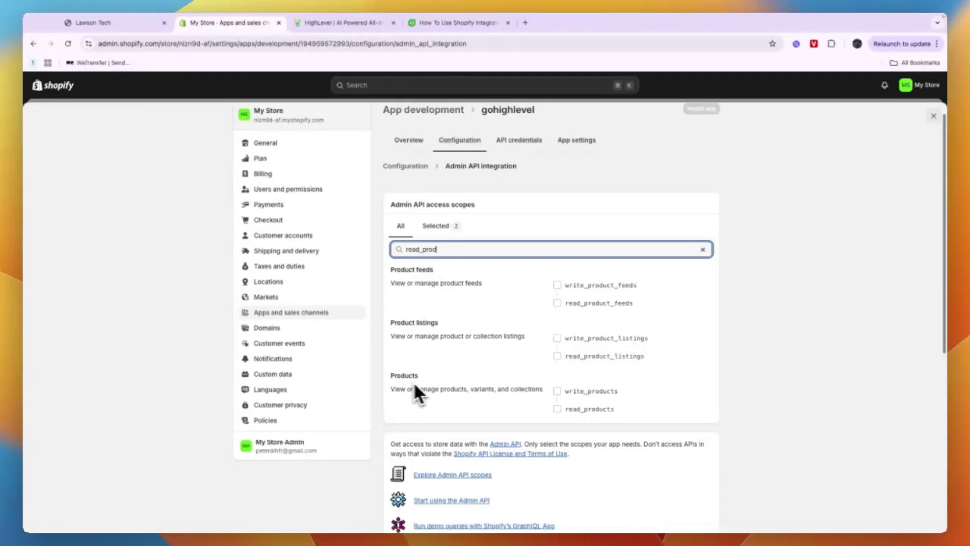
{"action": "left_click", "coordinate": [557, 408]}
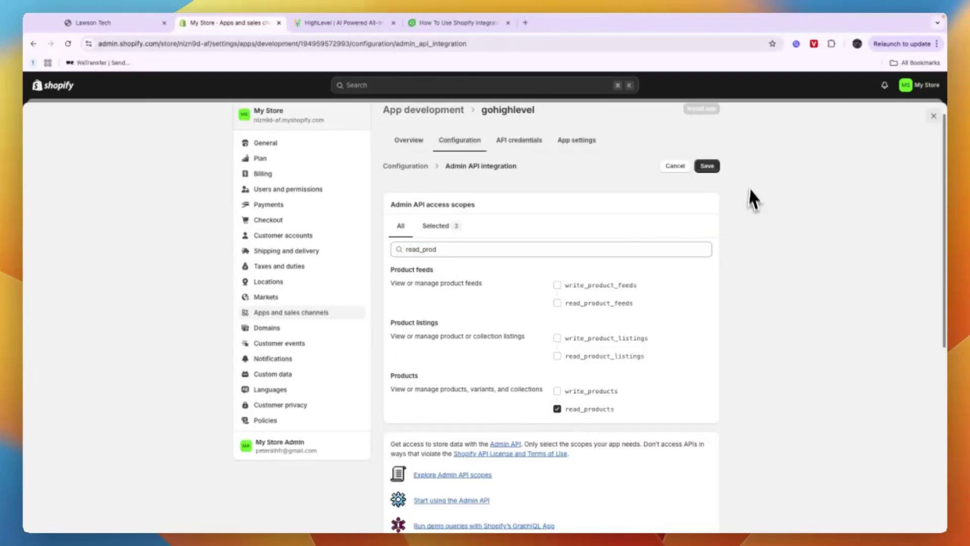
{"action": "left_click", "coordinate": [709, 167]}
- Add the read_inventory scope and save the configuration
{"action": "left_click", "coordinate": [448, 253]}
{"action": "key", "text": "BackSpace"}
{"action": "key", "text": "BackSpace"}
{"action": "key", "text": "BackSpace"}
{"action": "key", "text": "BackSpace"}
{"action": "type", "text": "invent"}
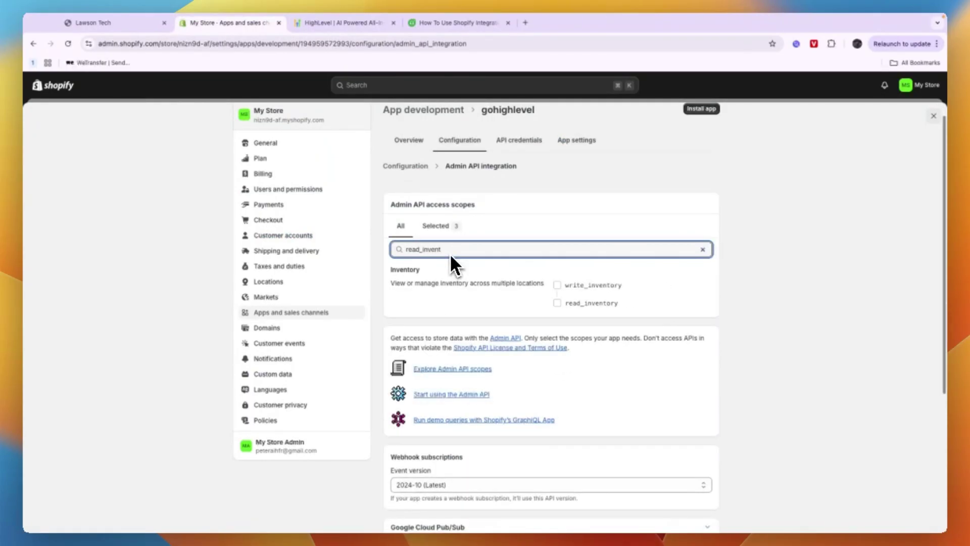
{"action": "left_click", "coordinate": [557, 302]}
{"action": "left_click", "coordinate": [705, 166]}
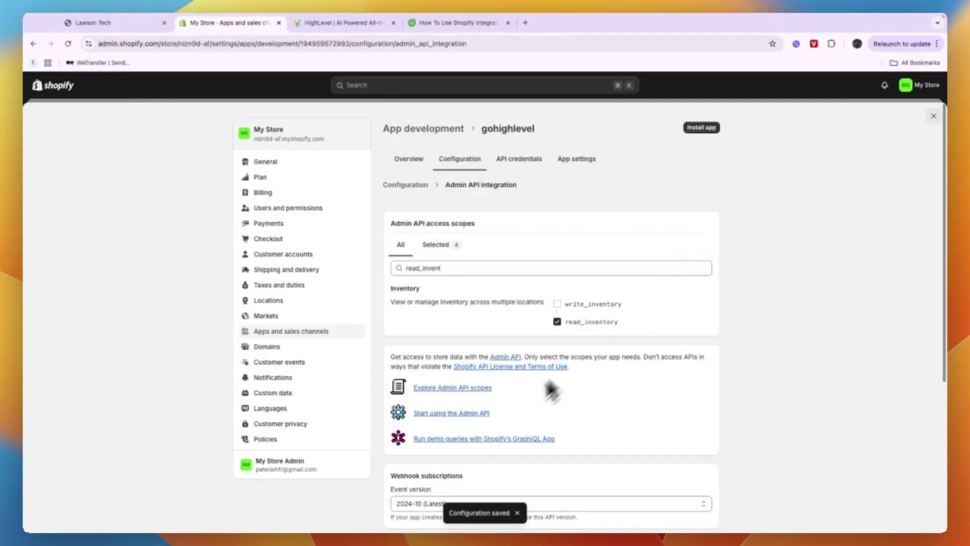
- Install the gohighlevel app, copy its Admin API access token, and return to HighLevel
{"action": "left_click", "coordinate": [698, 130]}
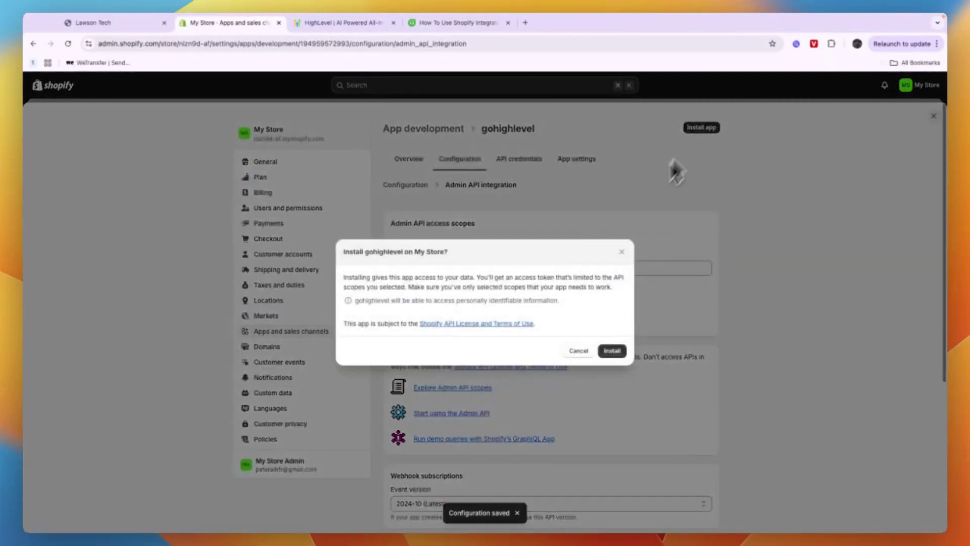
{"action": "left_click", "coordinate": [612, 353]}
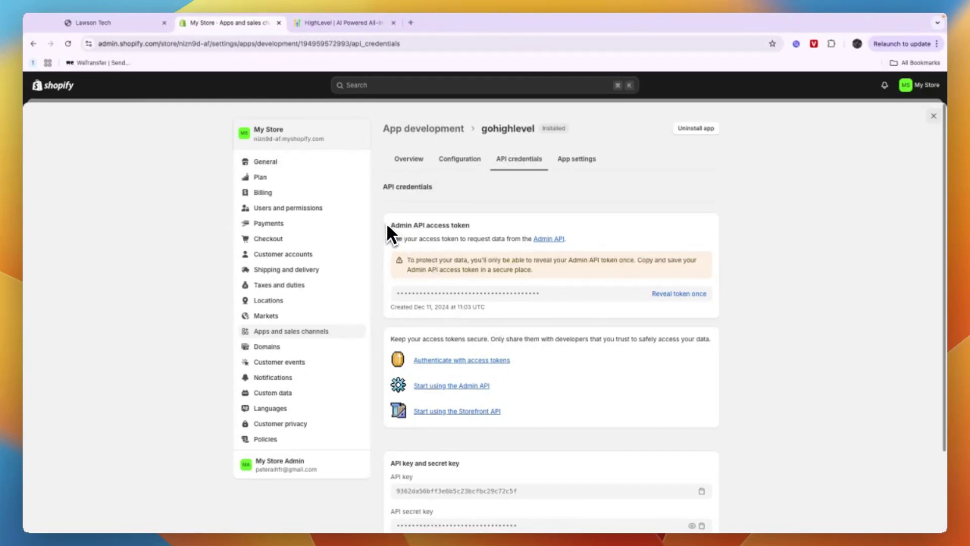
{"action": "left_click", "coordinate": [482, 230]}
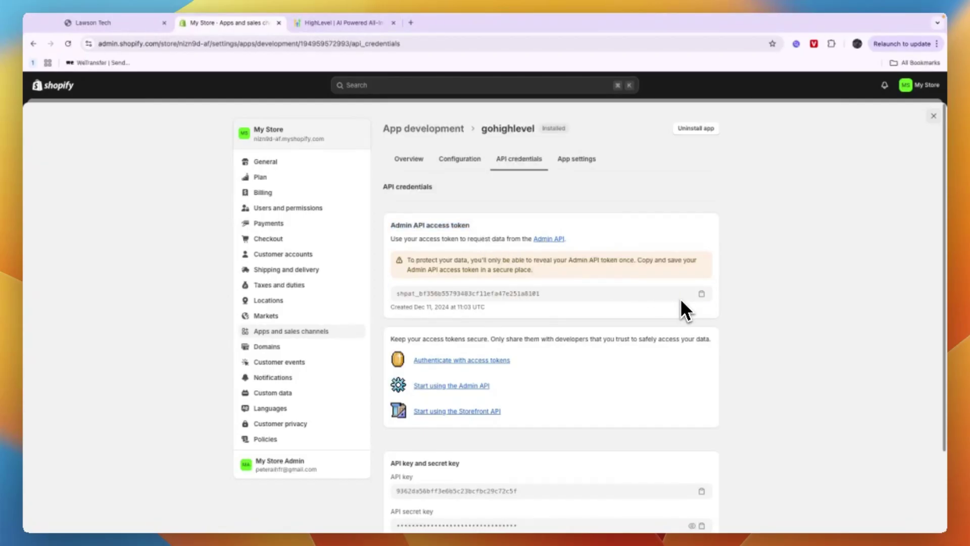
{"action": "left_click_drag", "start_coordinate": [556, 298], "coordinate": [394, 299]}
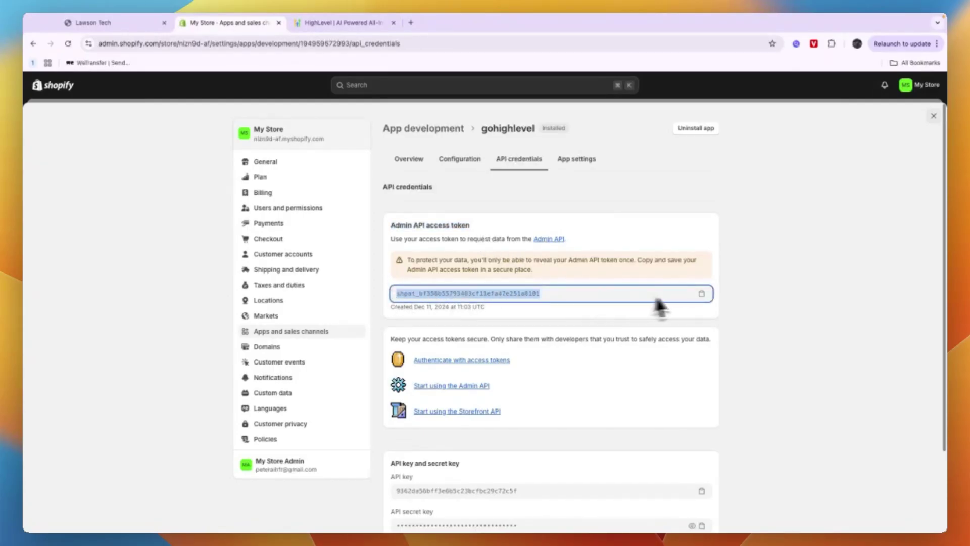
{"action": "left_click", "coordinate": [700, 298]}
{"action": "left_click", "coordinate": [107, 23]}
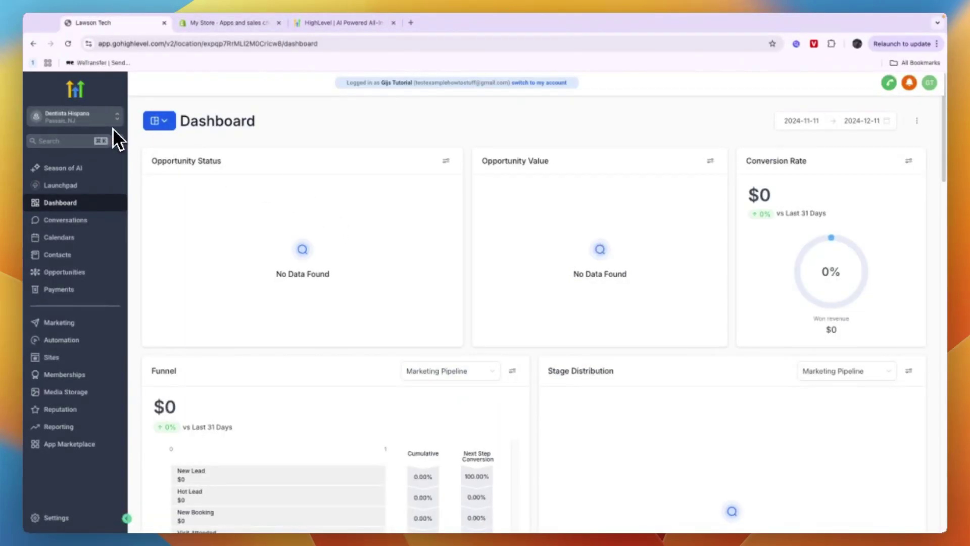
- Open Settings > Integrations in HighLevel and bring the Shopify card into view
{"action": "left_click", "coordinate": [56, 523]}
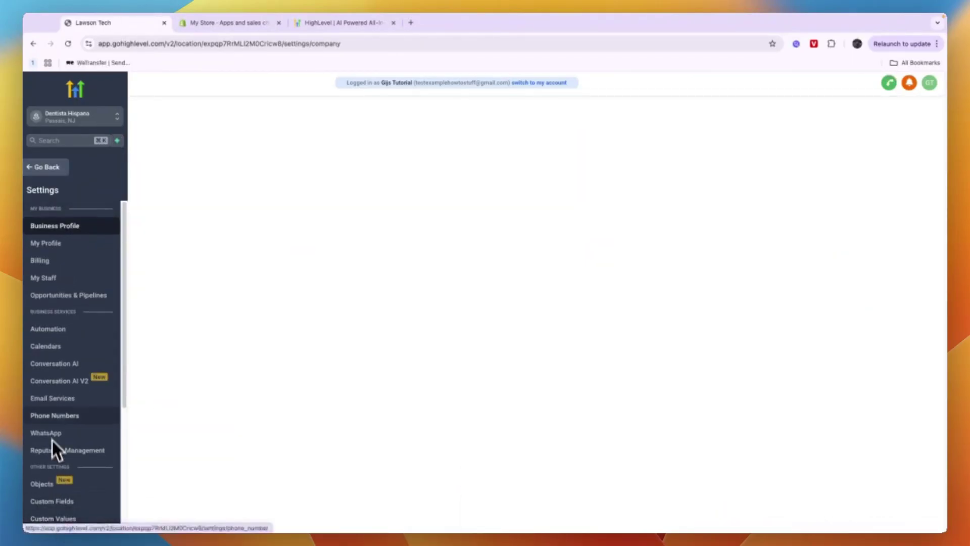
{"action": "scroll", "coordinate": [52, 432], "scroll_direction": "down", "scroll_amount": 5}
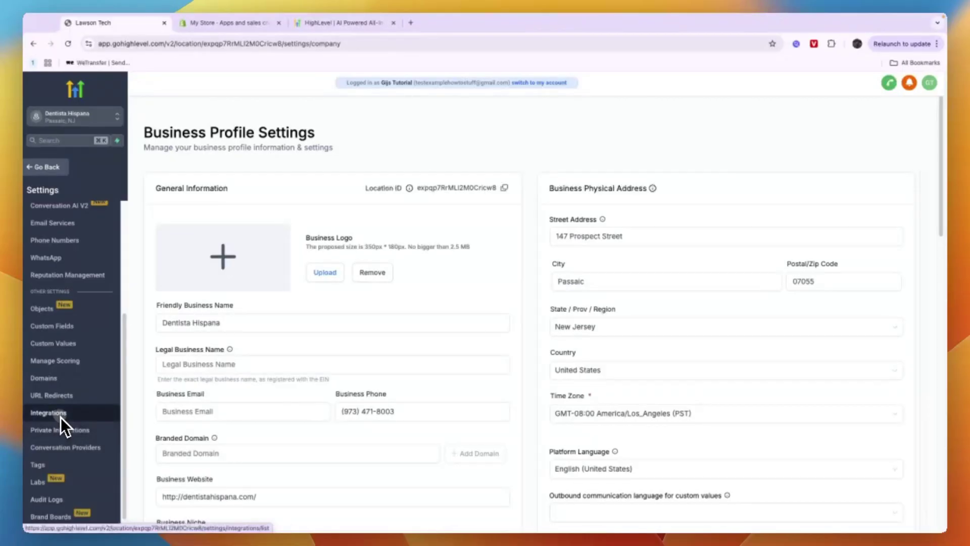
{"action": "left_click", "coordinate": [56, 413]}
{"action": "scroll", "coordinate": [282, 435], "scroll_direction": "down", "scroll_amount": 5}
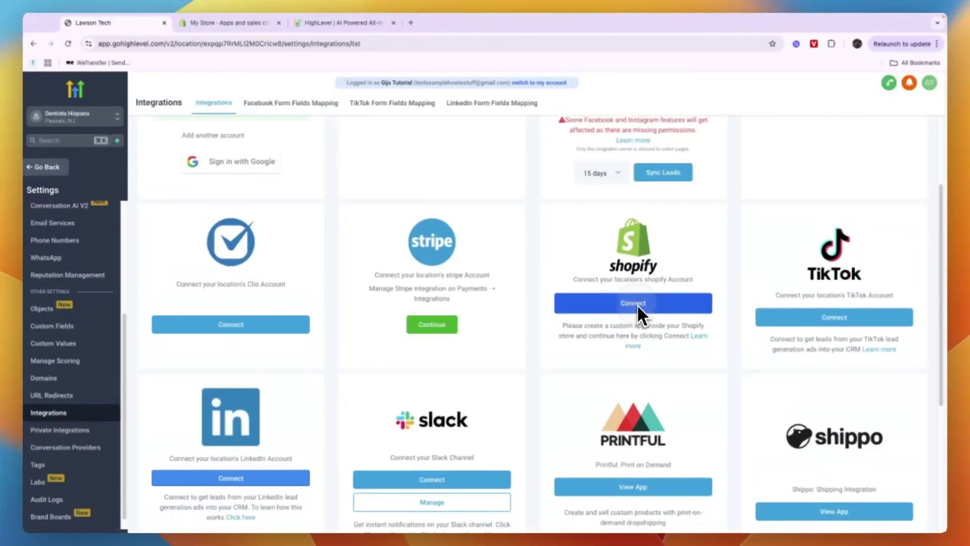
- Start connecting Shopify and paste the Admin API access token into the token field
{"action": "left_click", "coordinate": [638, 303]}
{"action": "right_click", "coordinate": [312, 319]}
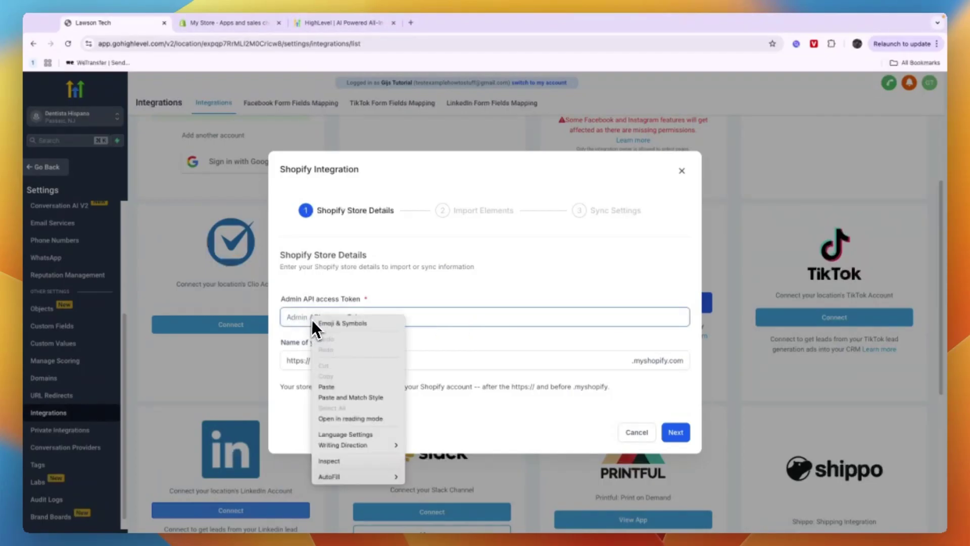
{"action": "left_click", "coordinate": [332, 377]}
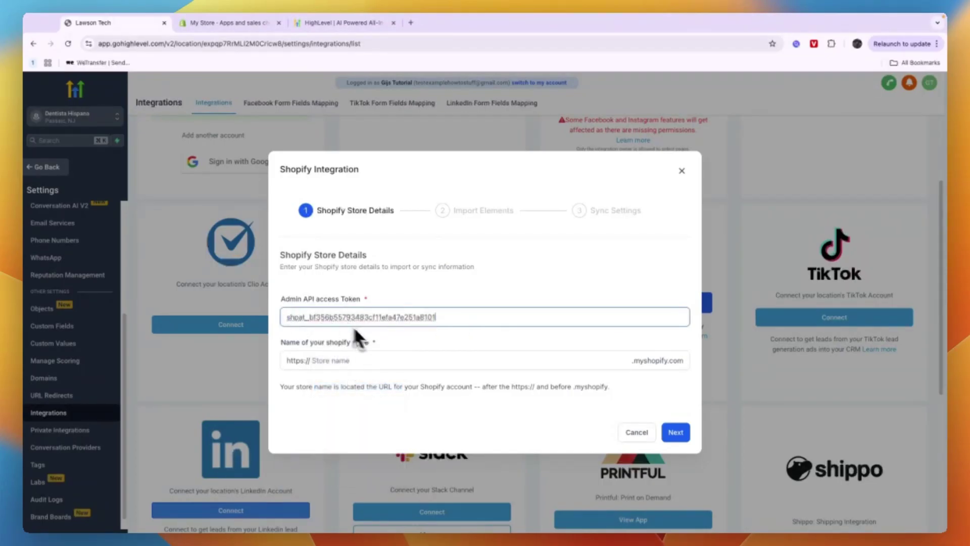
{"action": "left_click", "coordinate": [287, 344]}
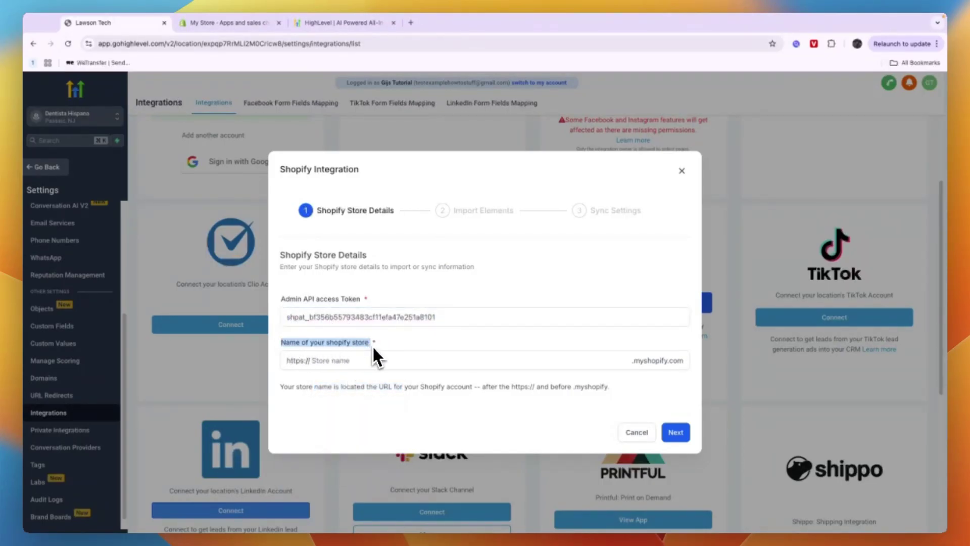
- Copy the store's subdomain from Shopify admin and paste it as the Shopify store name
{"action": "left_click", "coordinate": [228, 23]}
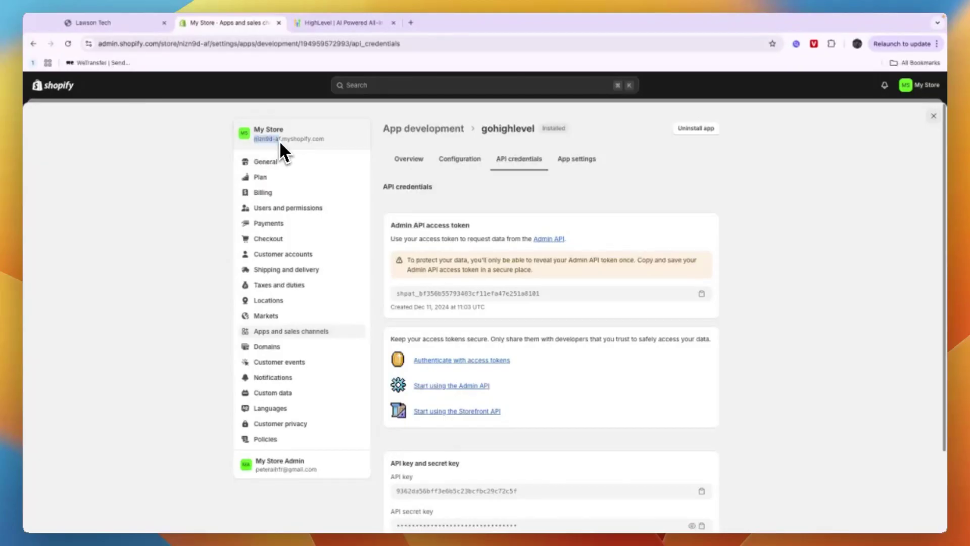
{"action": "left_click", "coordinate": [101, 23]}
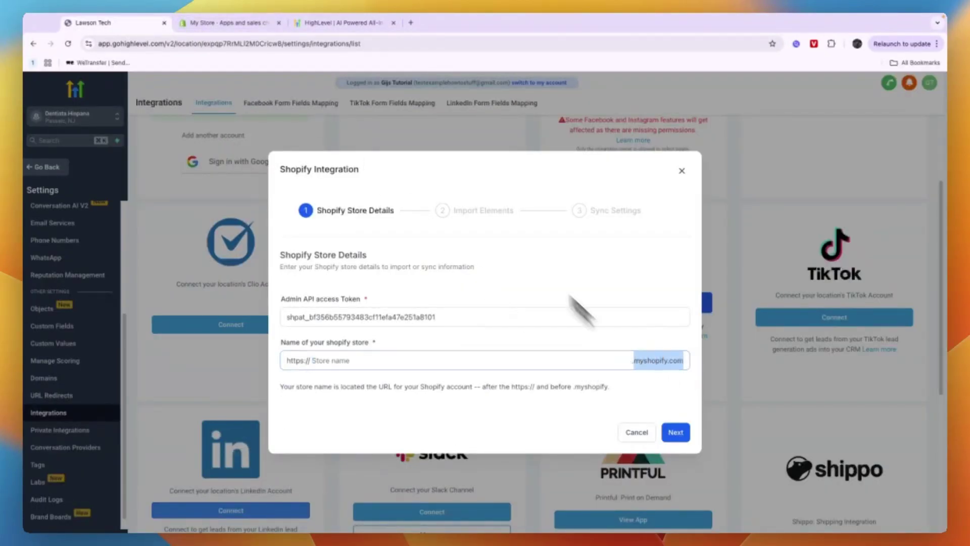
{"action": "left_click", "coordinate": [228, 22]}
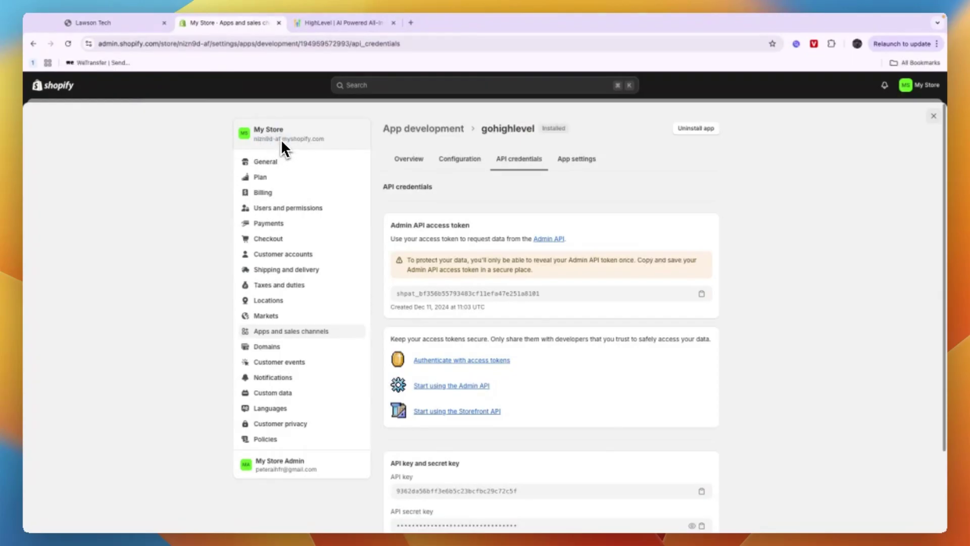
{"action": "left_click_drag", "start_coordinate": [262, 136], "coordinate": [250, 134]}
{"action": "right_click", "coordinate": [267, 135]}
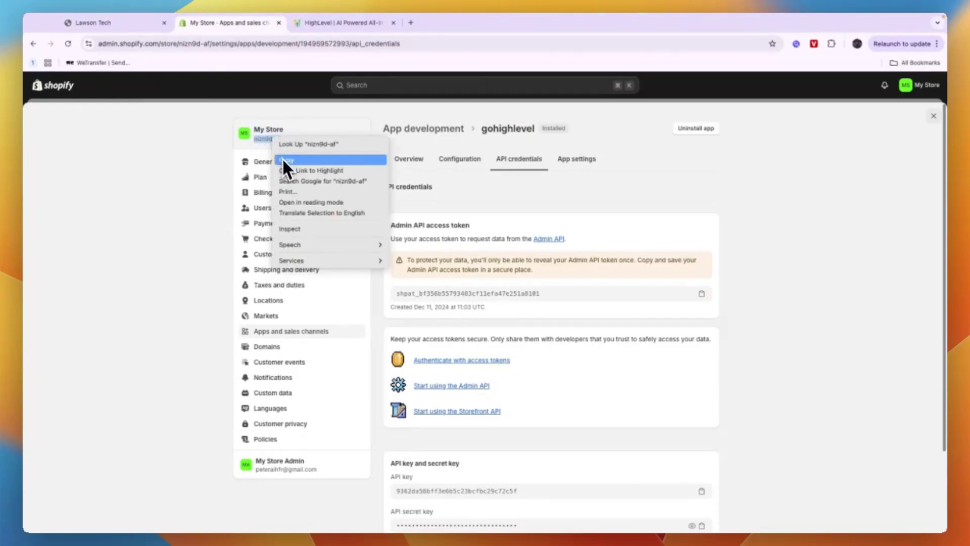
{"action": "left_click", "coordinate": [284, 161]}
{"action": "left_click", "coordinate": [151, 24]}
{"action": "right_click", "coordinate": [354, 365]}
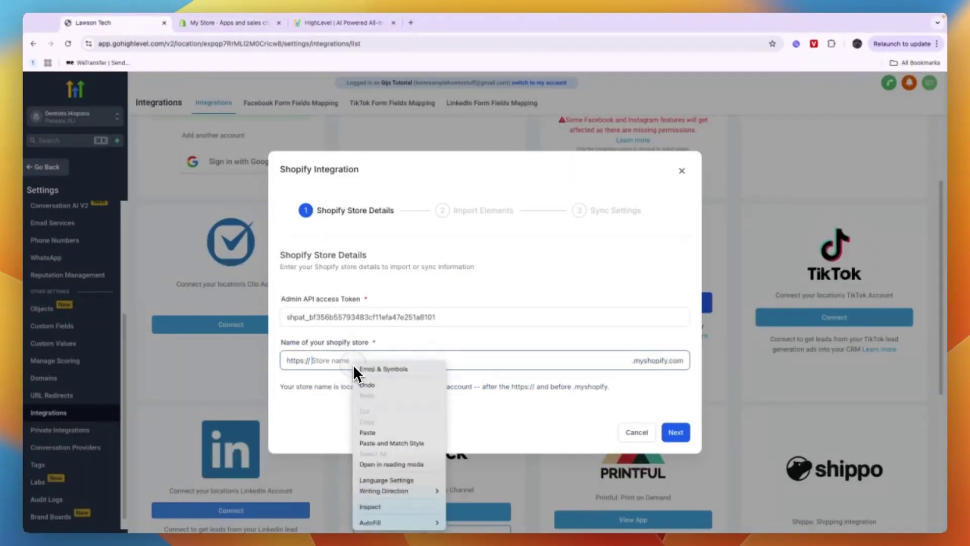
{"action": "left_click", "coordinate": [372, 434]}
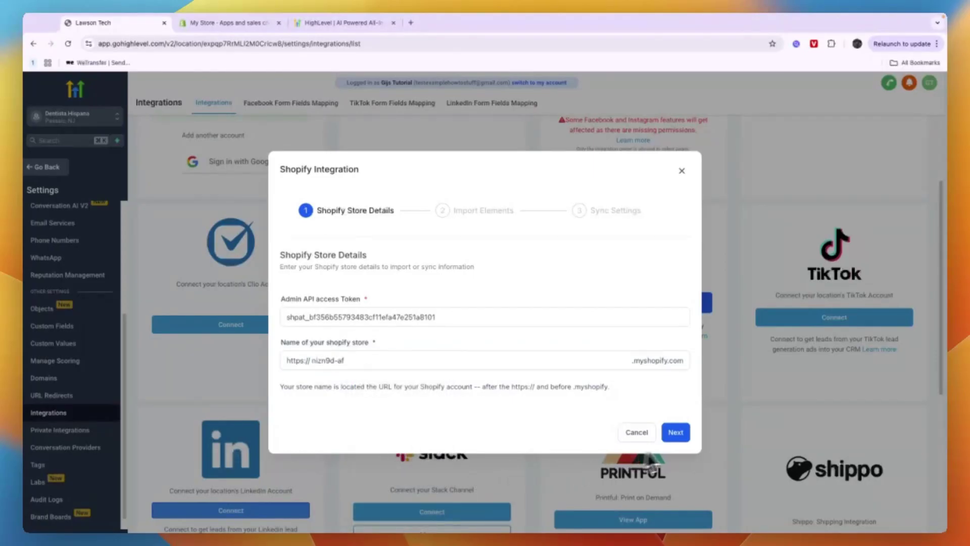
- Enable Contact, Order, Product and Collection imports with Transaction Import off, then advance to Sync Settings
{"action": "left_click", "coordinate": [676, 433]}
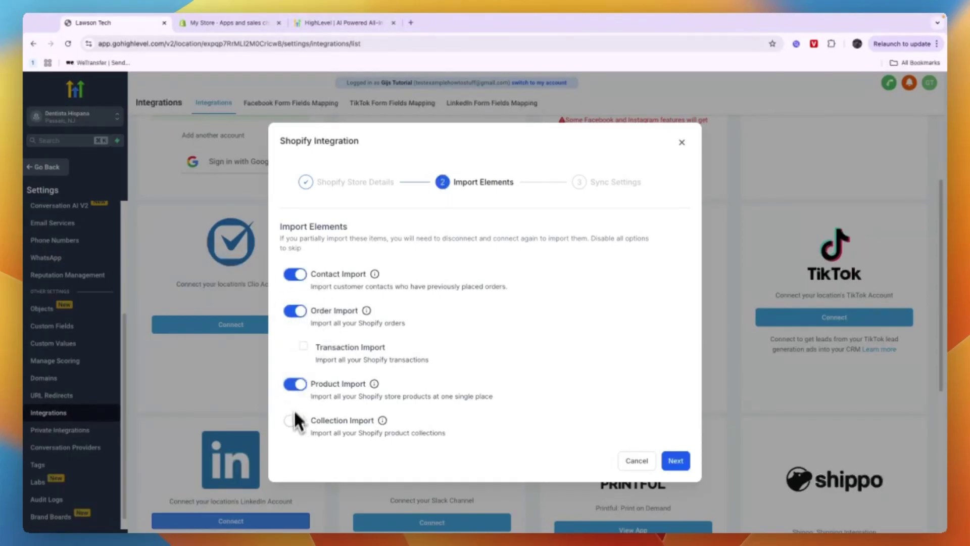
{"action": "left_click_drag", "start_coordinate": [323, 354], "coordinate": [379, 348]}
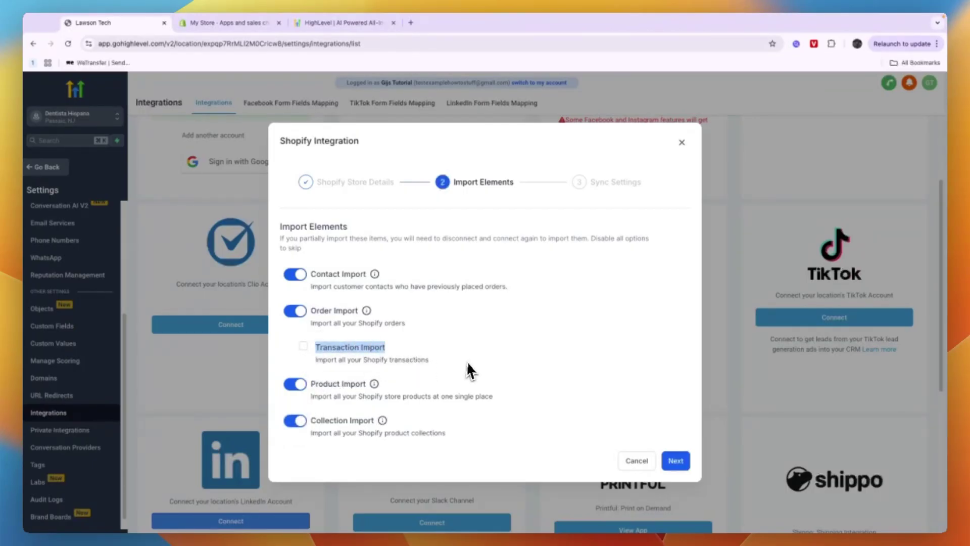
{"action": "left_click", "coordinate": [538, 380]}
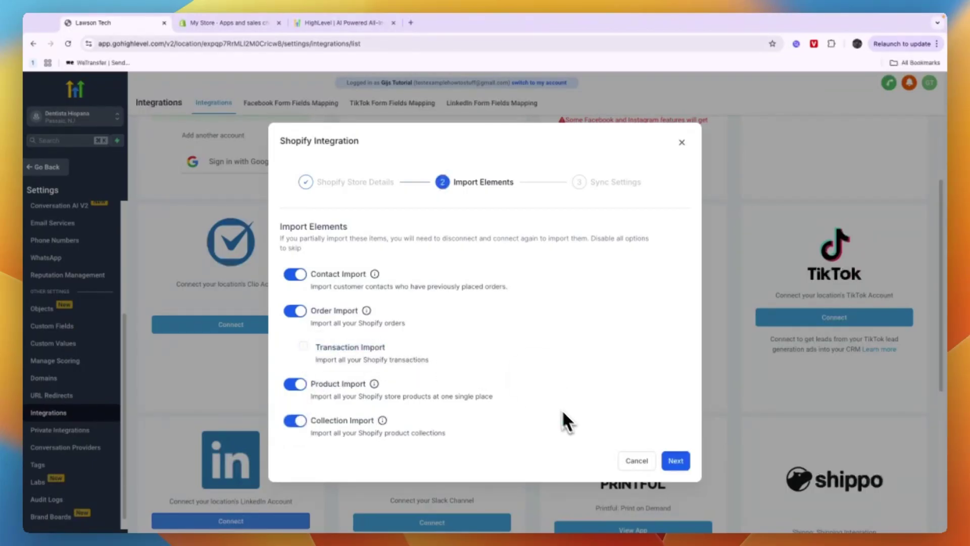
{"action": "left_click", "coordinate": [303, 346]}
{"action": "mouse_move", "coordinate": [383, 420]}
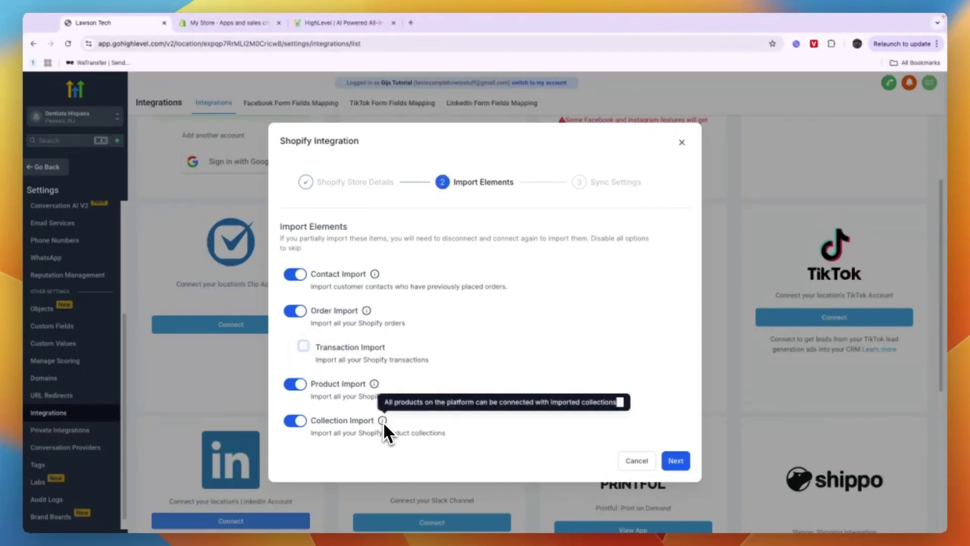
{"action": "mouse_move", "coordinate": [366, 315]}
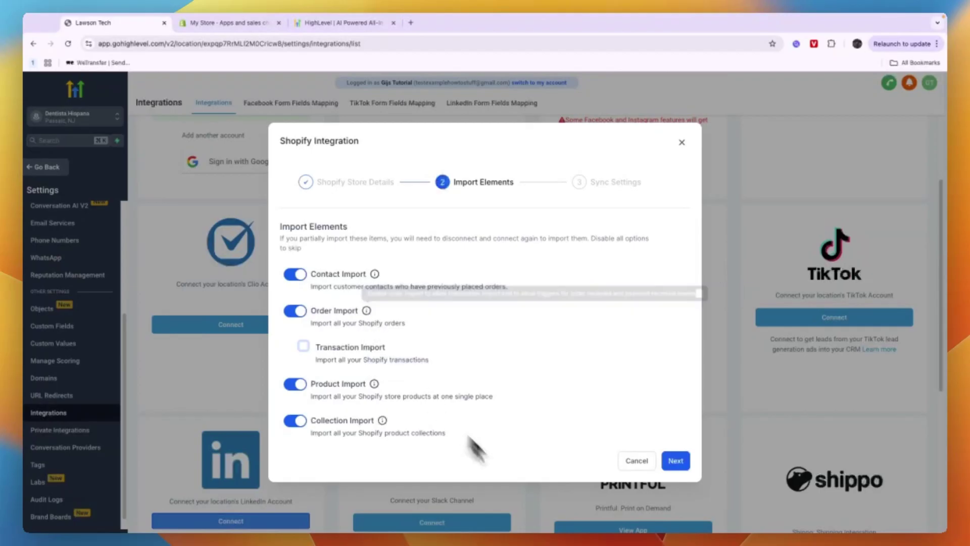
{"action": "left_click", "coordinate": [686, 460]}
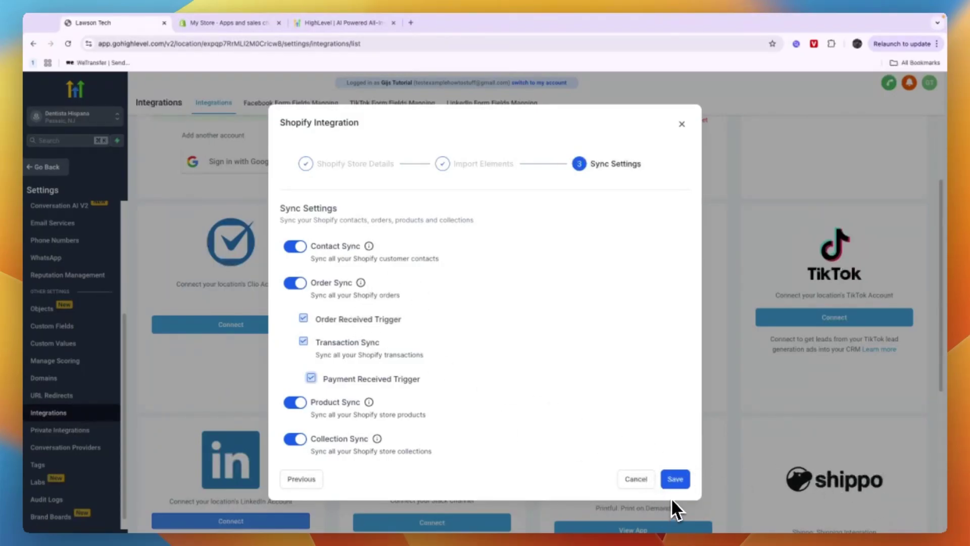
- Save the sync settings with Order Received Trigger, Transaction Sync and Payment Received Trigger ticked
{"action": "left_click", "coordinate": [675, 481]}
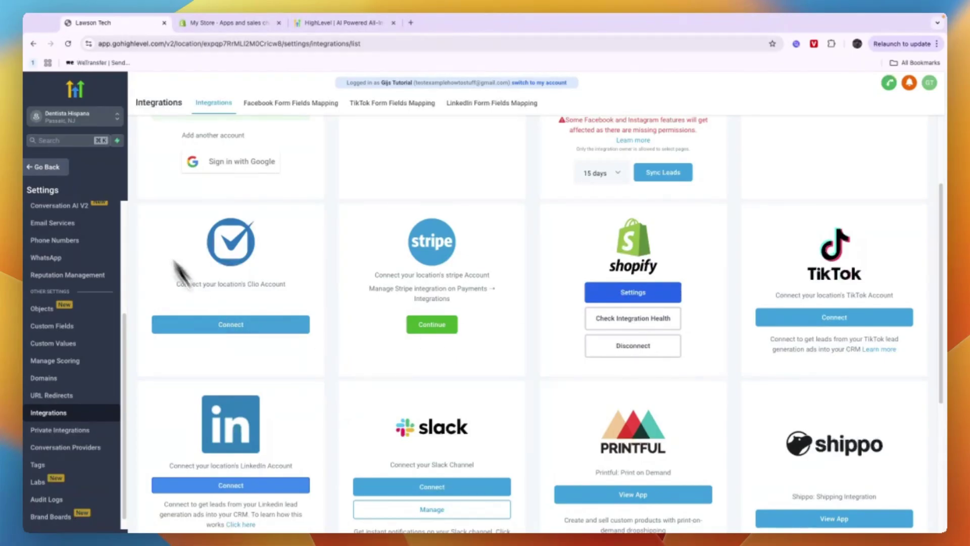
- Create a workflow from scratch in Automation > Workflows with the Shopify Order Placed trigger
{"action": "left_click", "coordinate": [63, 167]}
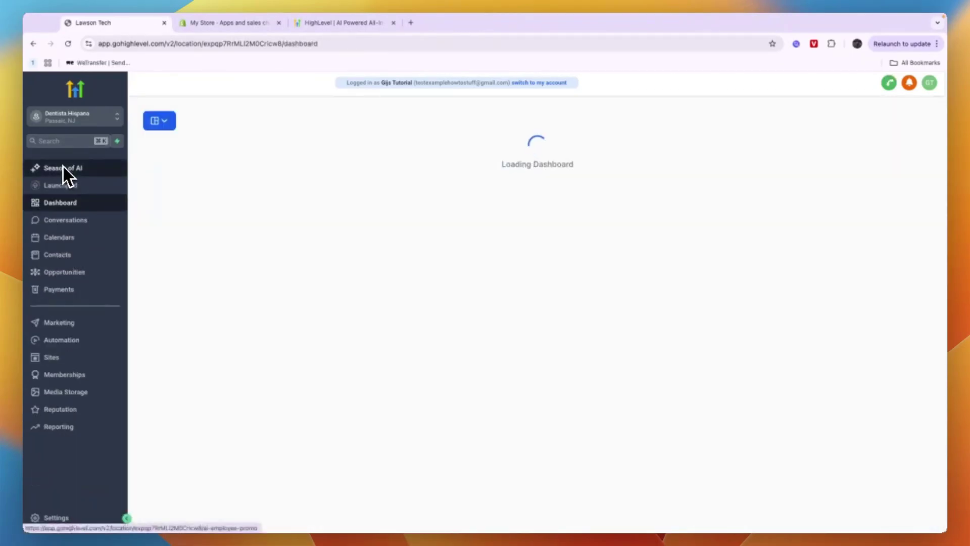
{"action": "left_click", "coordinate": [57, 342]}
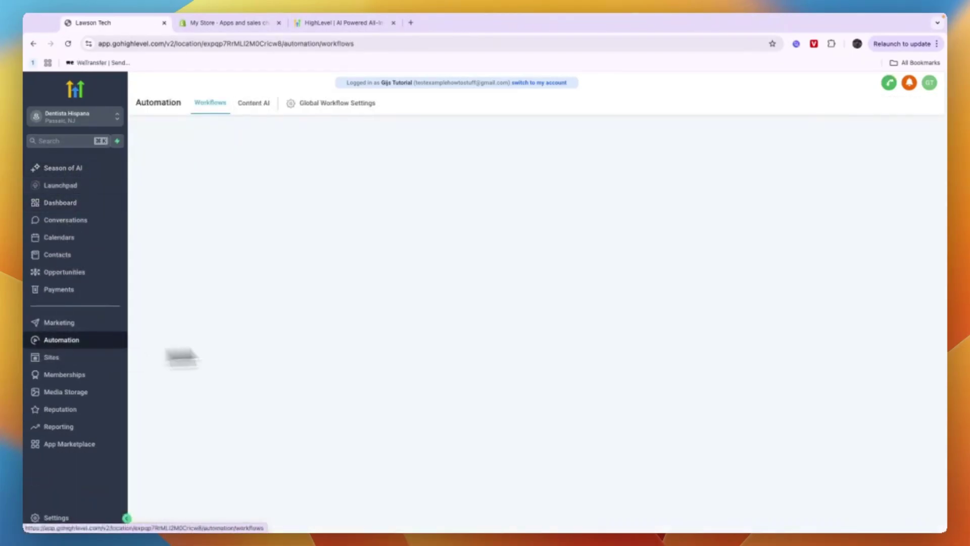
{"action": "left_click", "coordinate": [796, 144]}
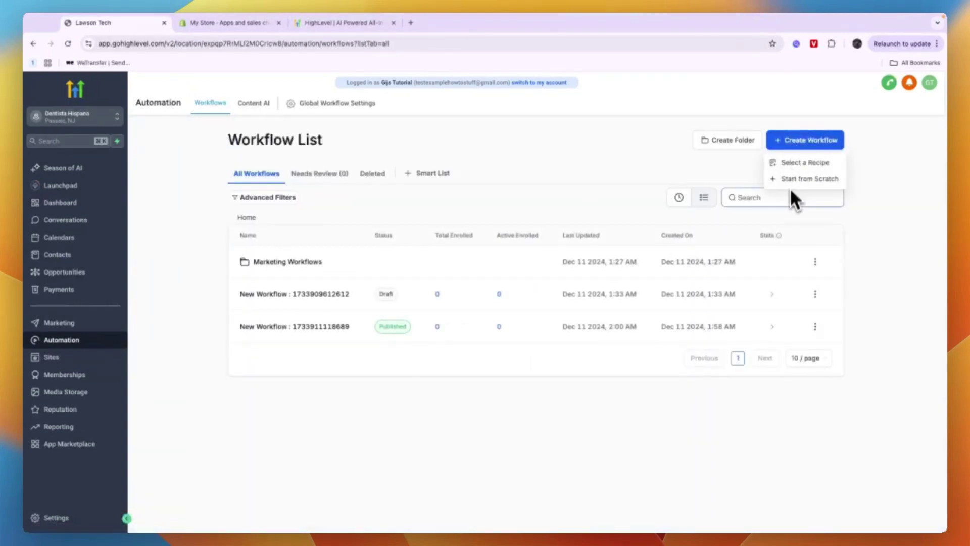
{"action": "left_click", "coordinate": [472, 323]}
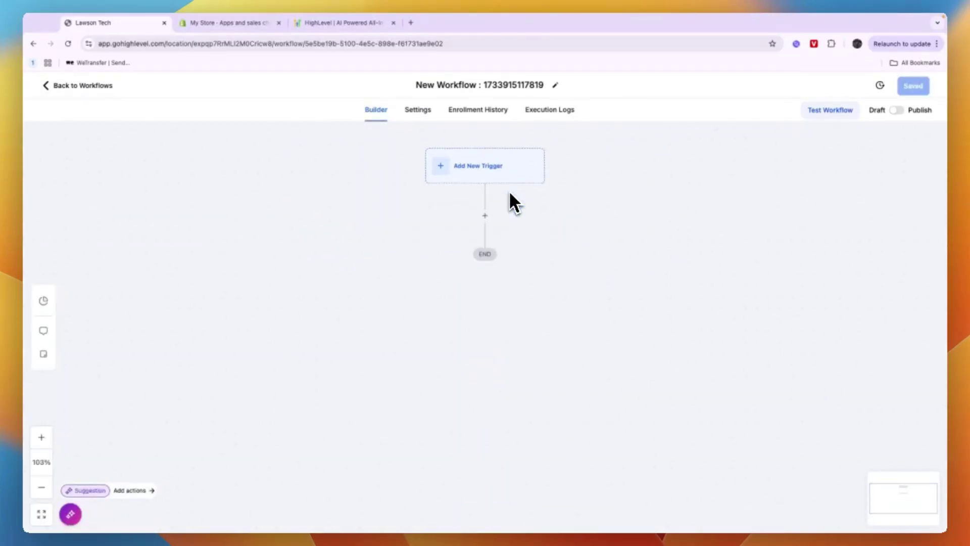
{"action": "scroll", "coordinate": [749, 321], "scroll_direction": "down", "scroll_amount": 2}
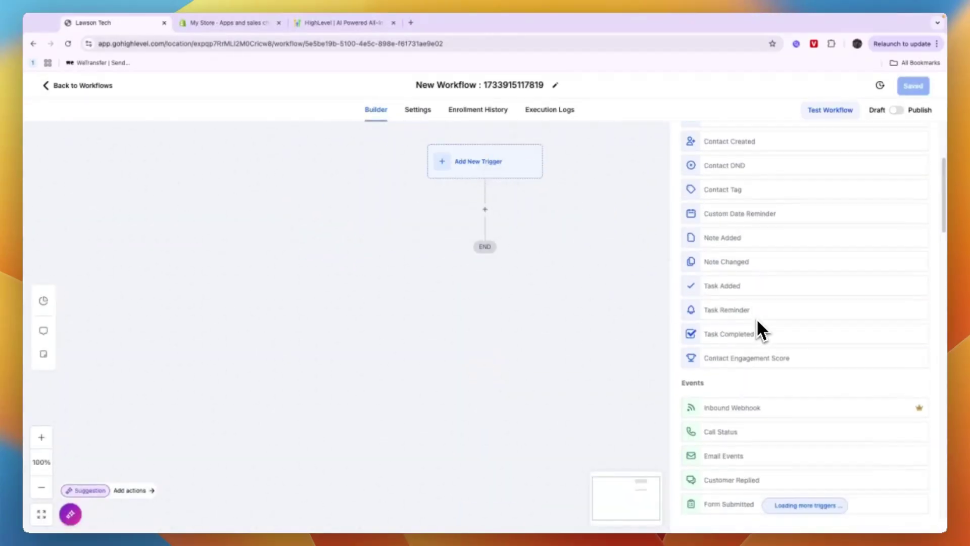
{"action": "scroll", "coordinate": [757, 321], "scroll_direction": "down", "scroll_amount": 15}
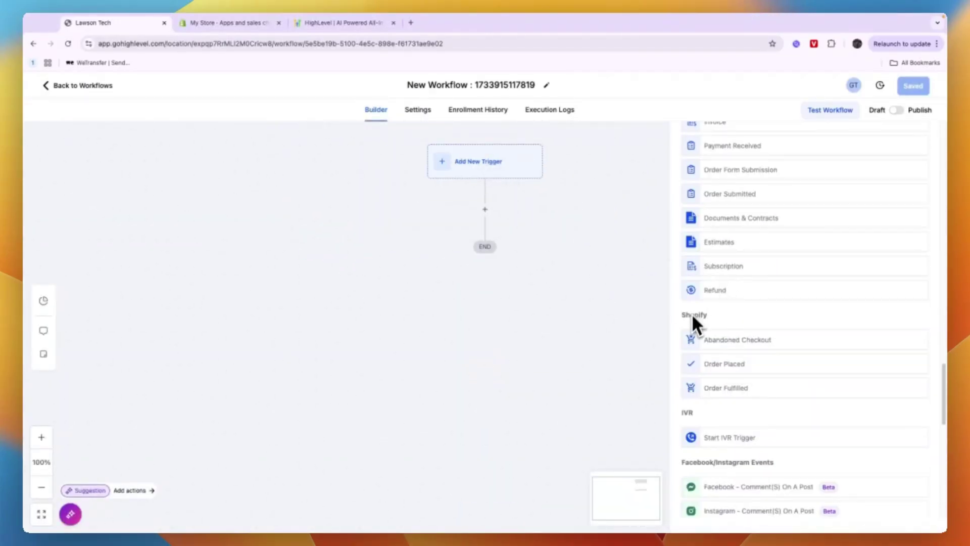
{"action": "scroll", "coordinate": [700, 318], "scroll_direction": "down", "scroll_amount": 2}
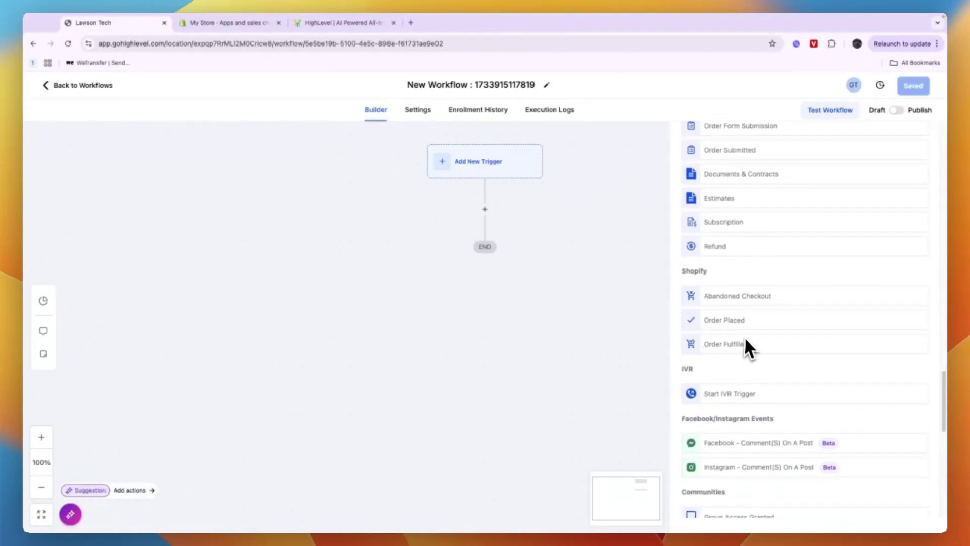
{"action": "left_click", "coordinate": [740, 321]}
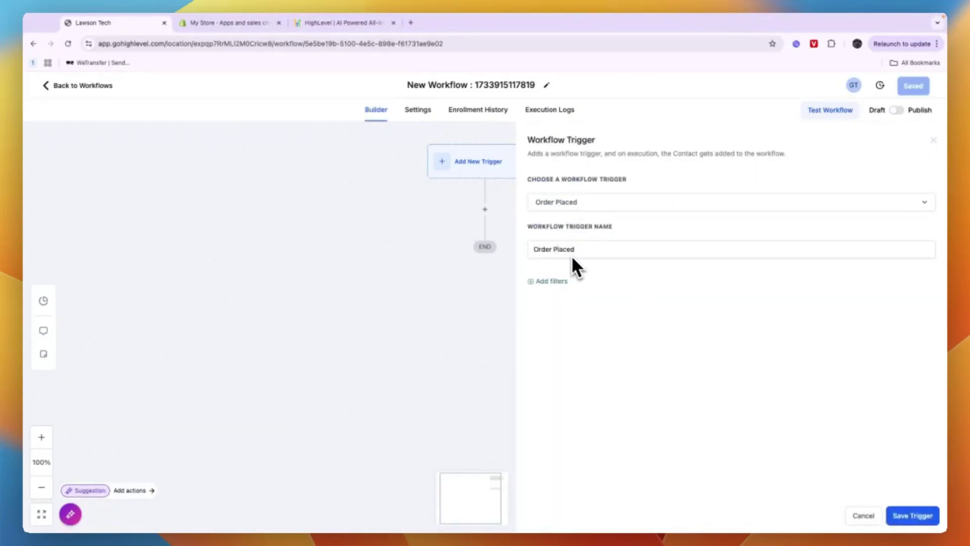
{"action": "left_click", "coordinate": [903, 519]}
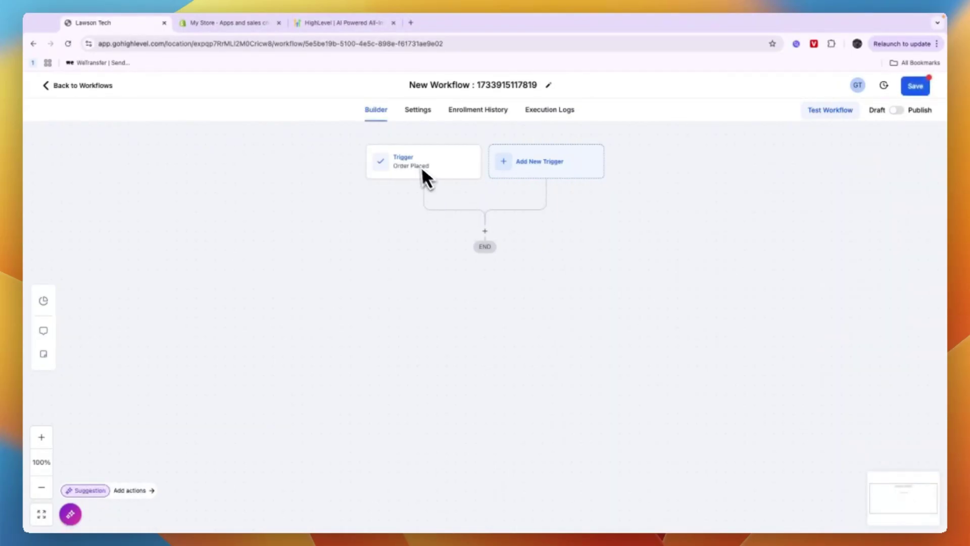
- Add a Send Review Request action with E-mail review type, then recheck the trigger settings
{"action": "left_click", "coordinate": [485, 231]}
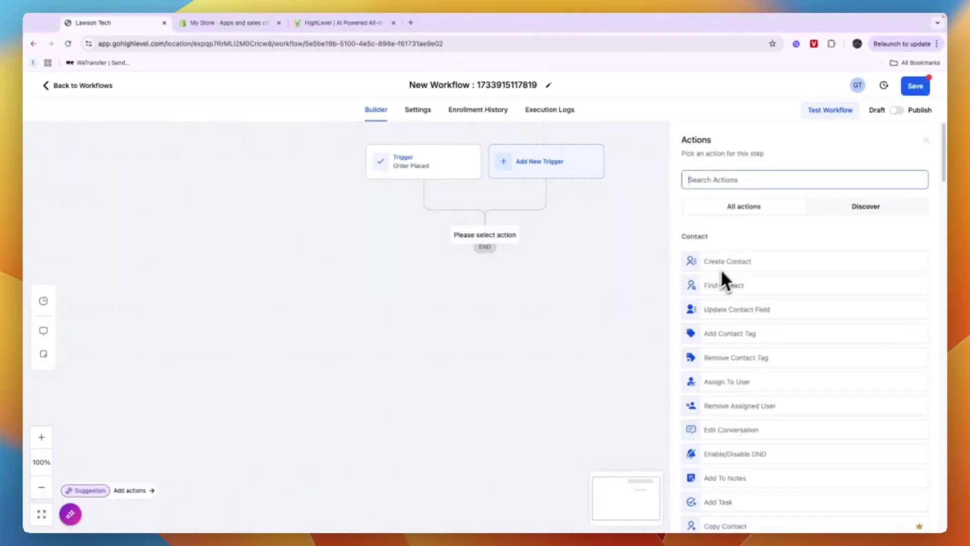
{"action": "scroll", "coordinate": [727, 273], "scroll_direction": "down", "scroll_amount": 5}
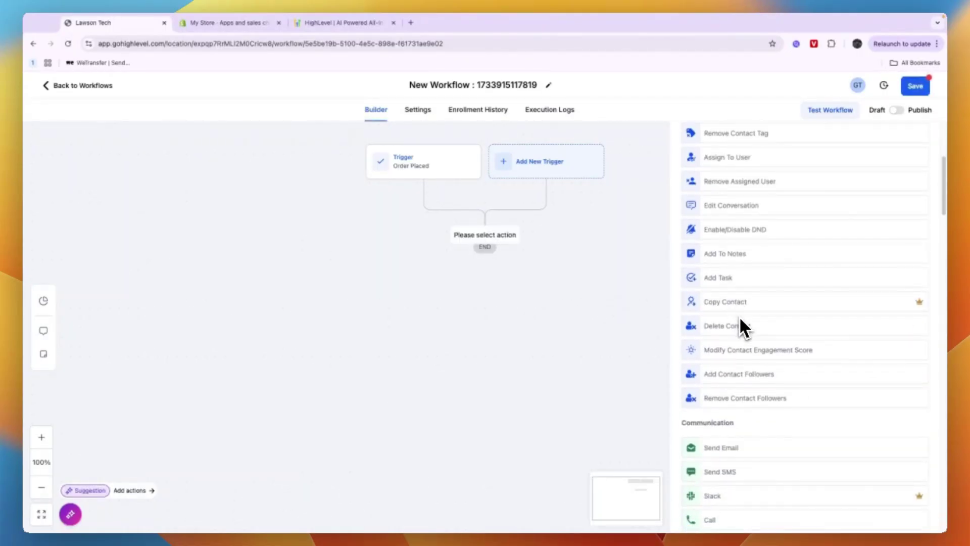
{"action": "scroll", "coordinate": [737, 316], "scroll_direction": "down", "scroll_amount": 4}
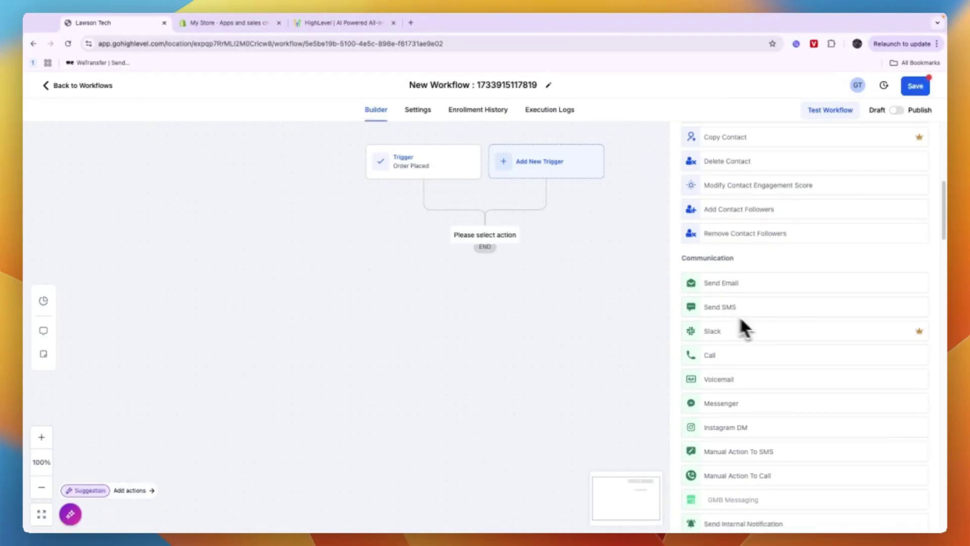
{"action": "scroll", "coordinate": [758, 331], "scroll_direction": "down", "scroll_amount": 7}
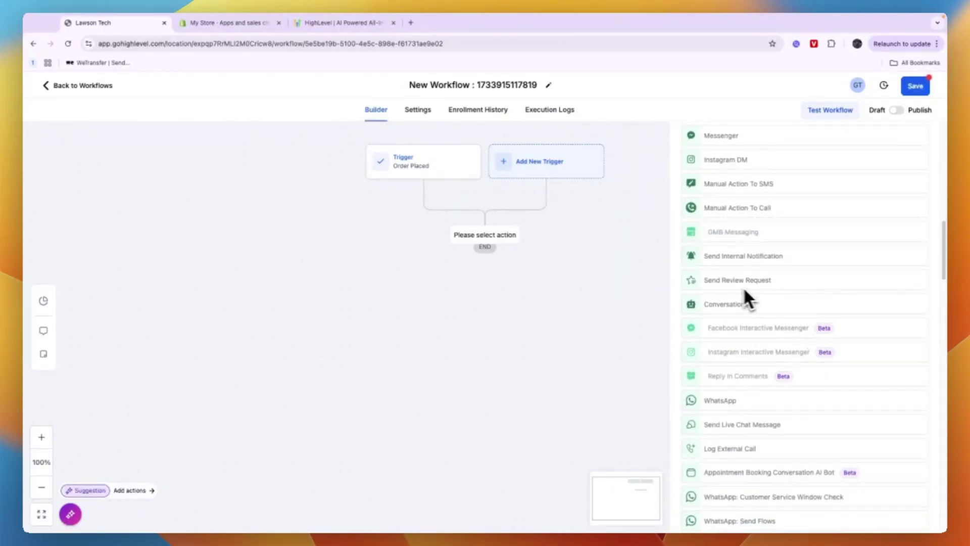
{"action": "left_click", "coordinate": [725, 286]}
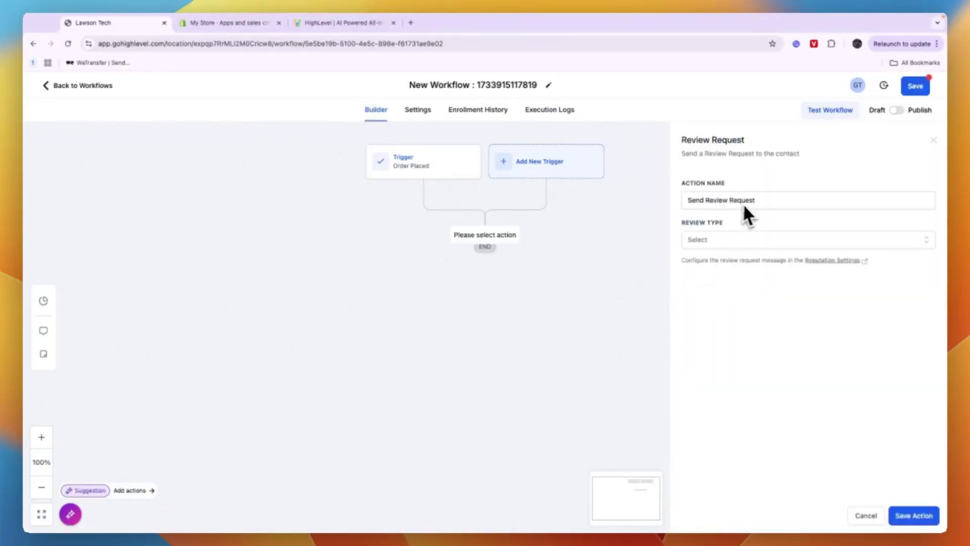
{"action": "left_click", "coordinate": [709, 242]}
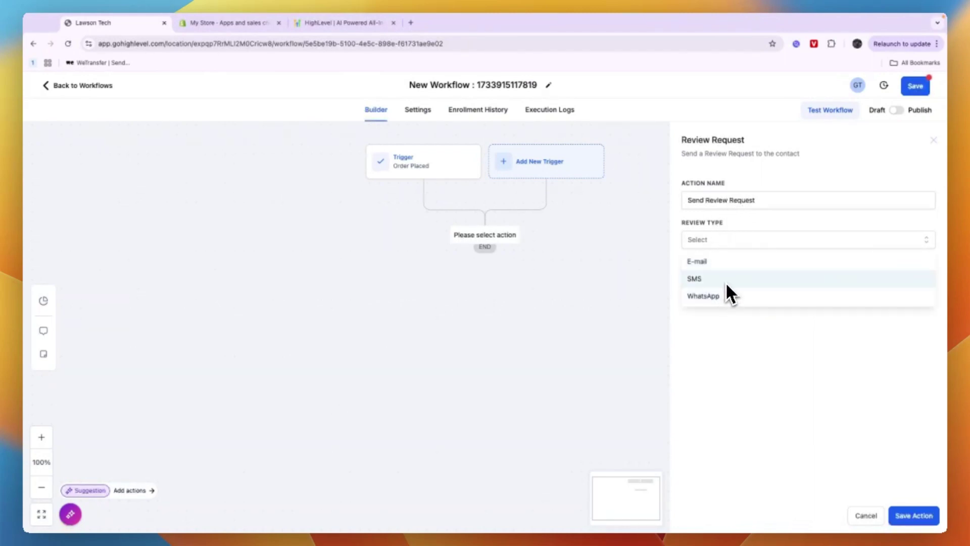
{"action": "left_click", "coordinate": [717, 261]}
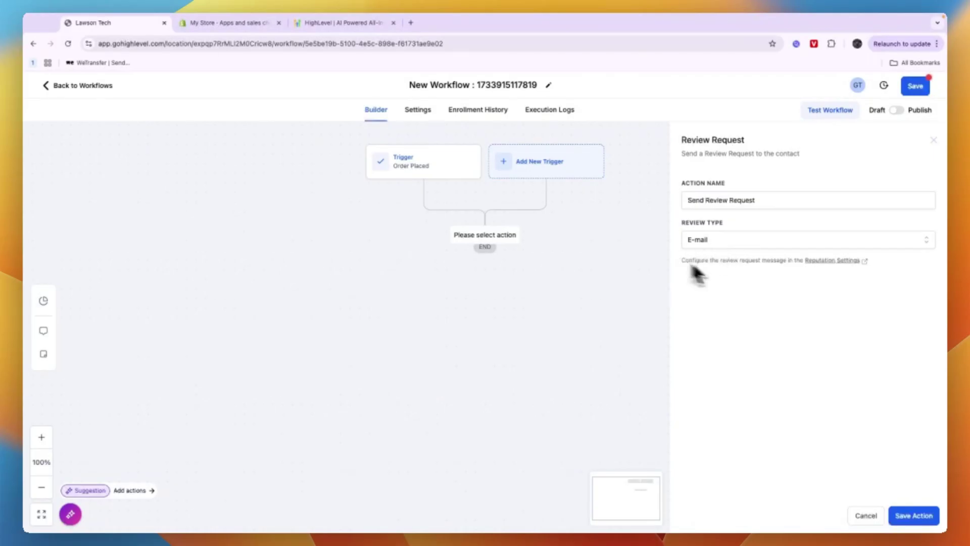
{"action": "left_click", "coordinate": [916, 516]}
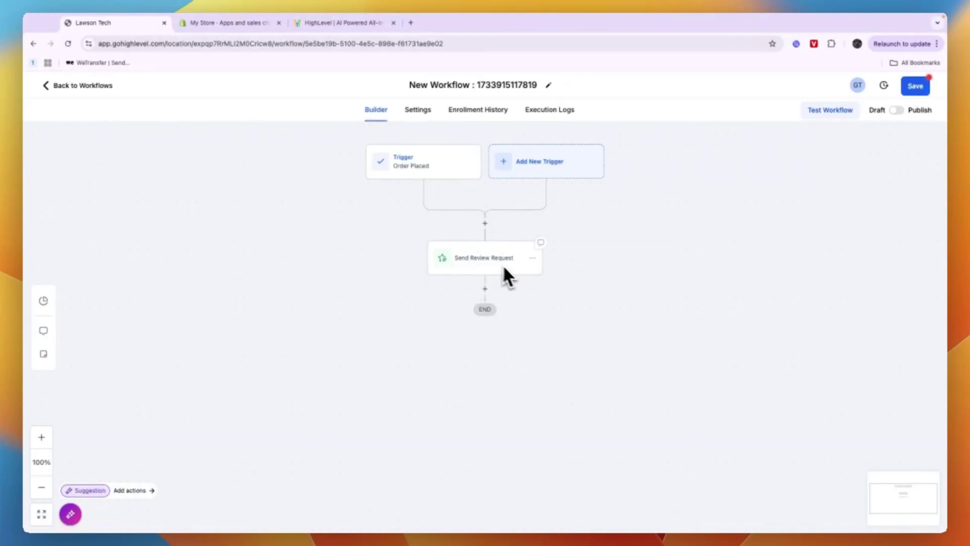
{"action": "left_click", "coordinate": [403, 161]}
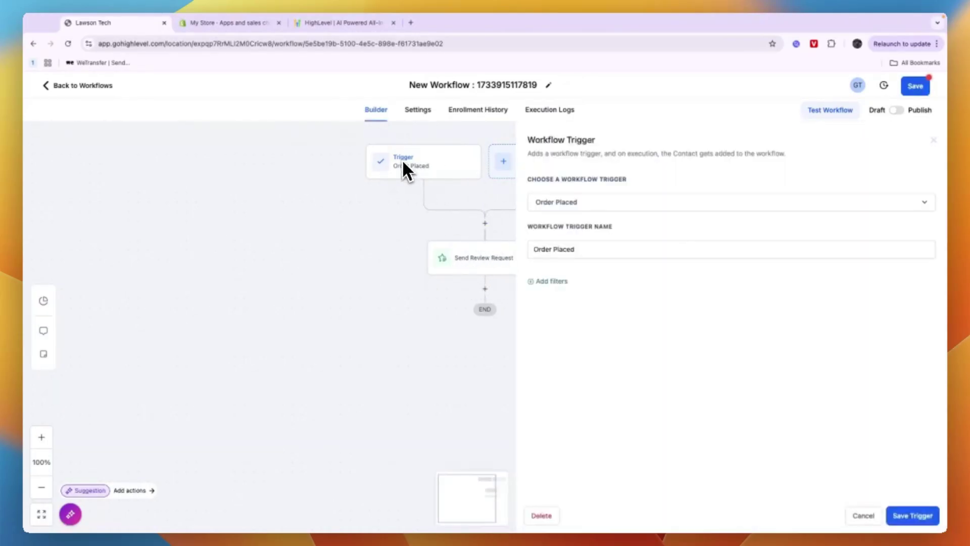
{"action": "left_click", "coordinate": [411, 211]}
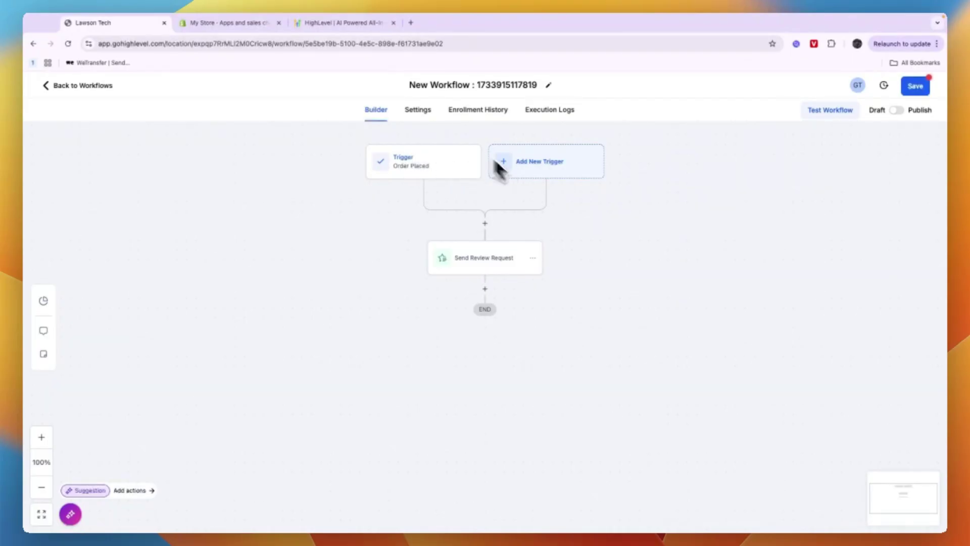
- Leave the unsaved workflow and close the HighLevel free-trial popup to return to Shopify's gohighlevel API credentials
{"action": "key", "text": "alt+Left"}
{"action": "left_click", "coordinate": [593, 329]}
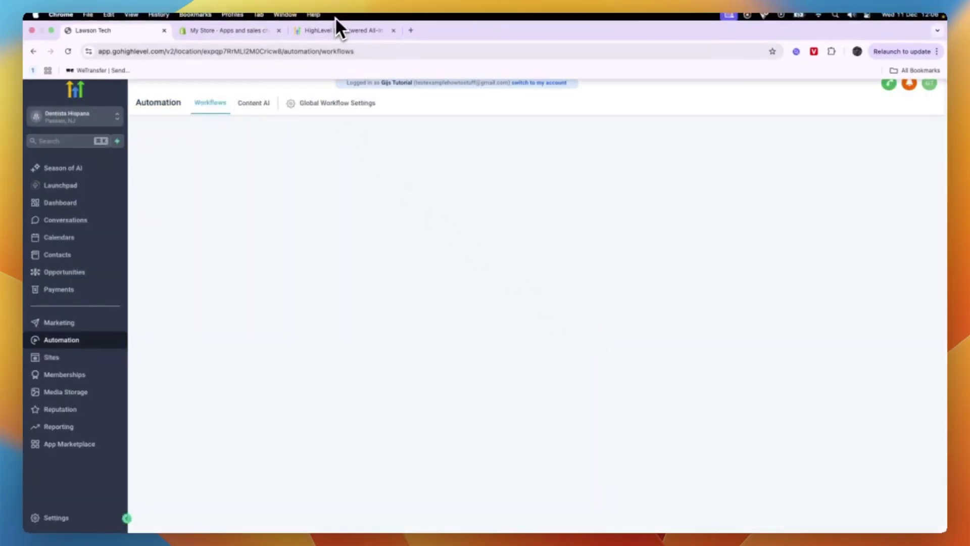
{"action": "left_click", "coordinate": [359, 24]}
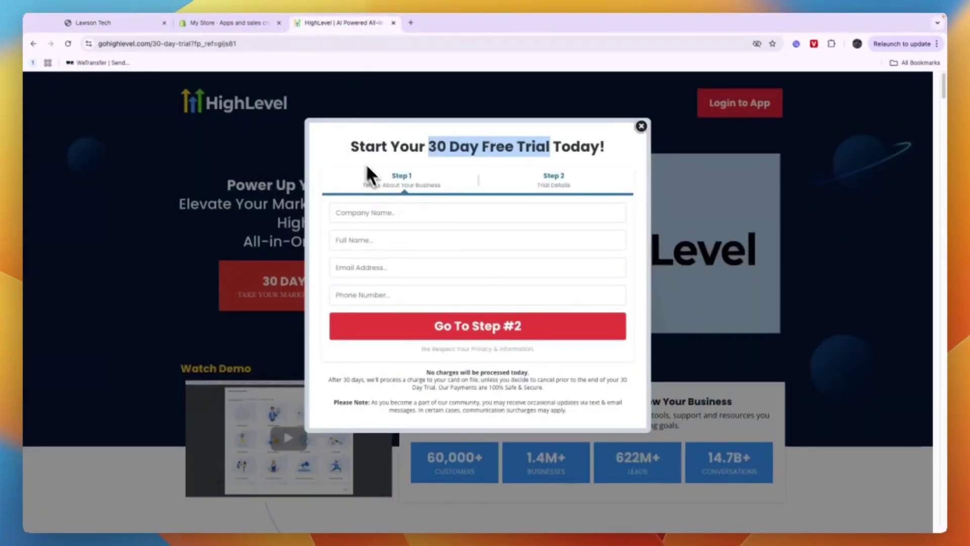
{"action": "left_click", "coordinate": [642, 127]}
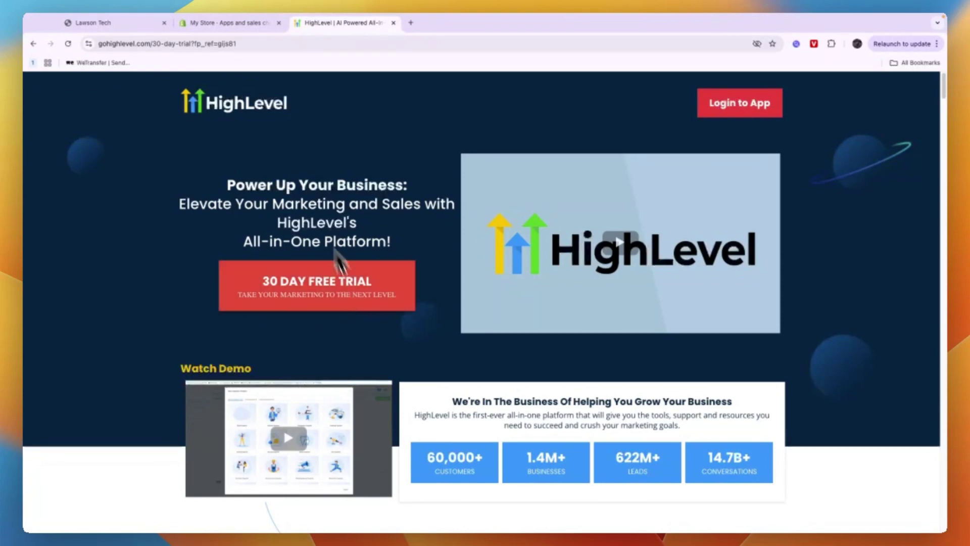
{"action": "left_click", "coordinate": [240, 32]}
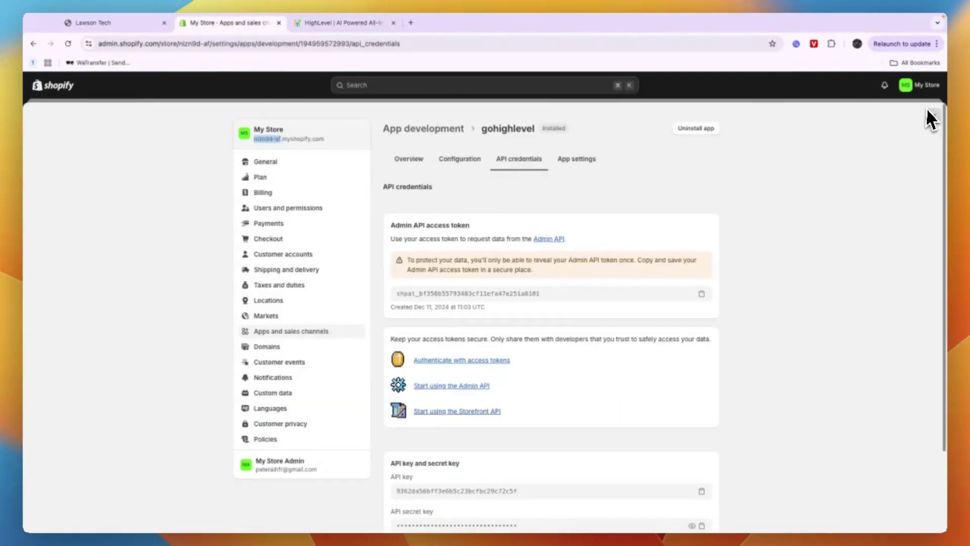